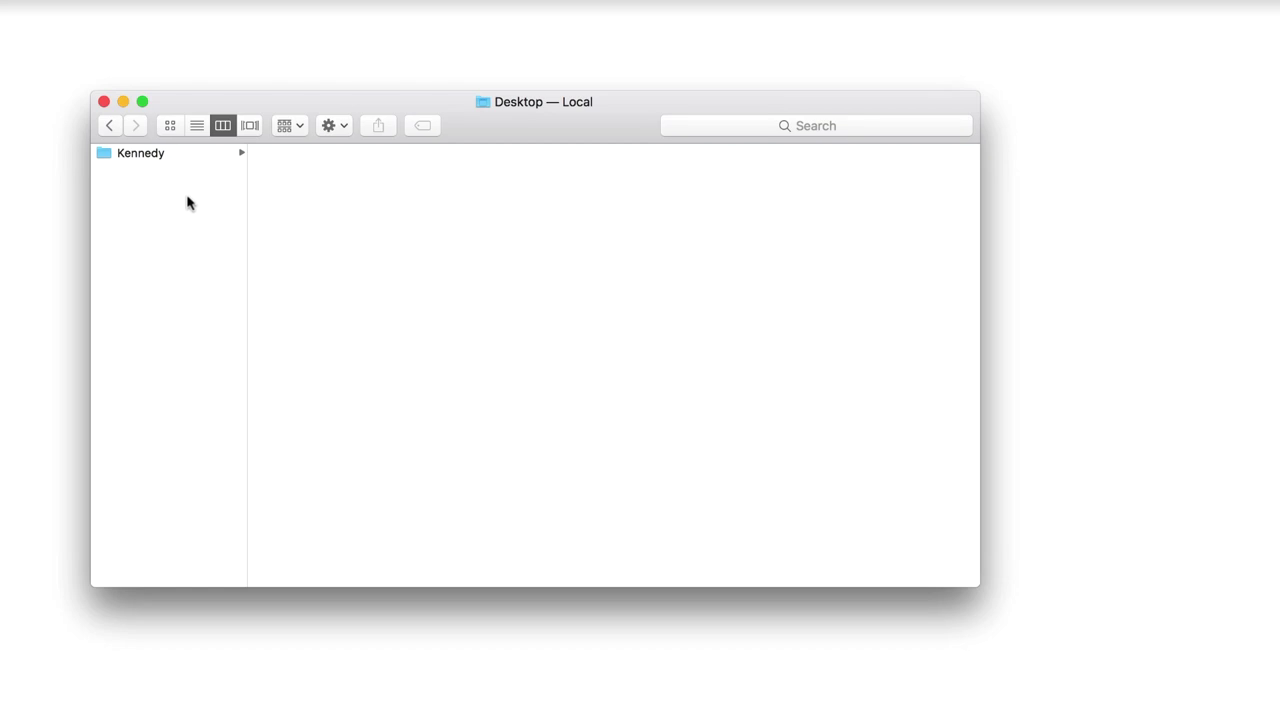
Open the Kennedy folder in Finder and read the 1960 Democratic National Convention speech in TextEdit.
{"action": "left_click", "coordinate": [178, 155]}
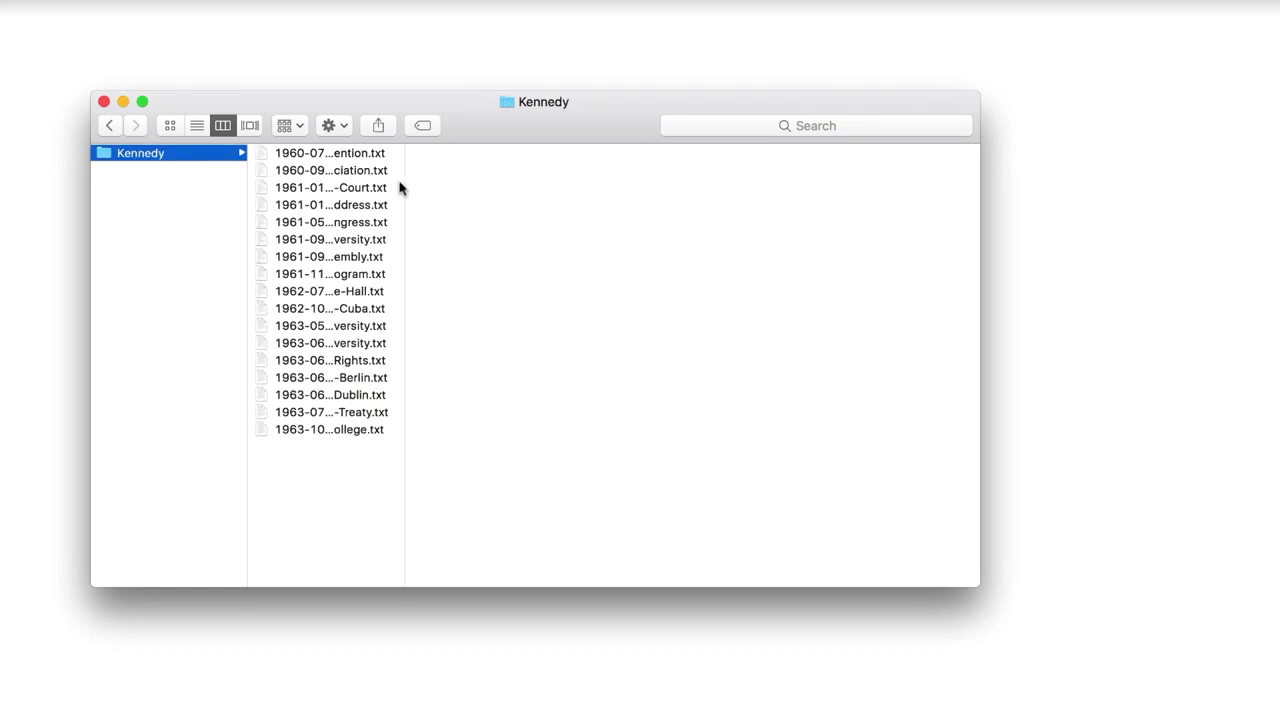
{"action": "left_click_drag", "start_coordinate": [403, 183], "coordinate": [632, 198]}
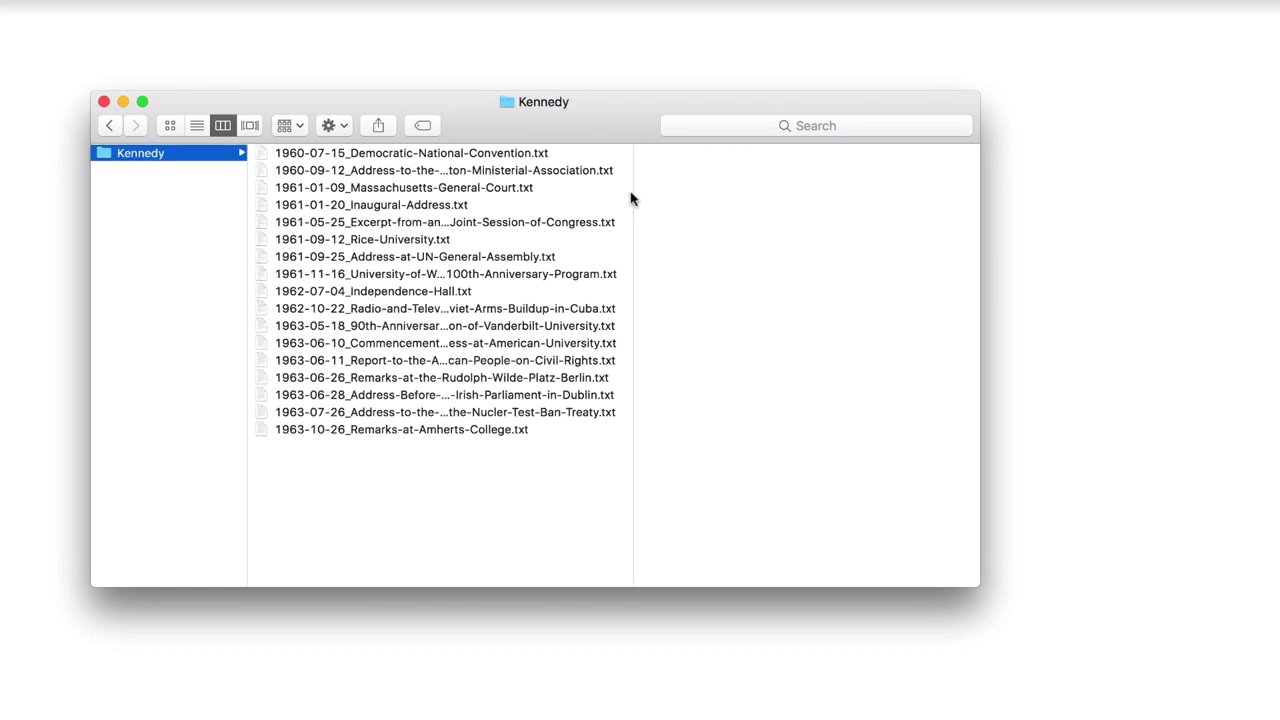
{"action": "left_click", "coordinate": [480, 156]}
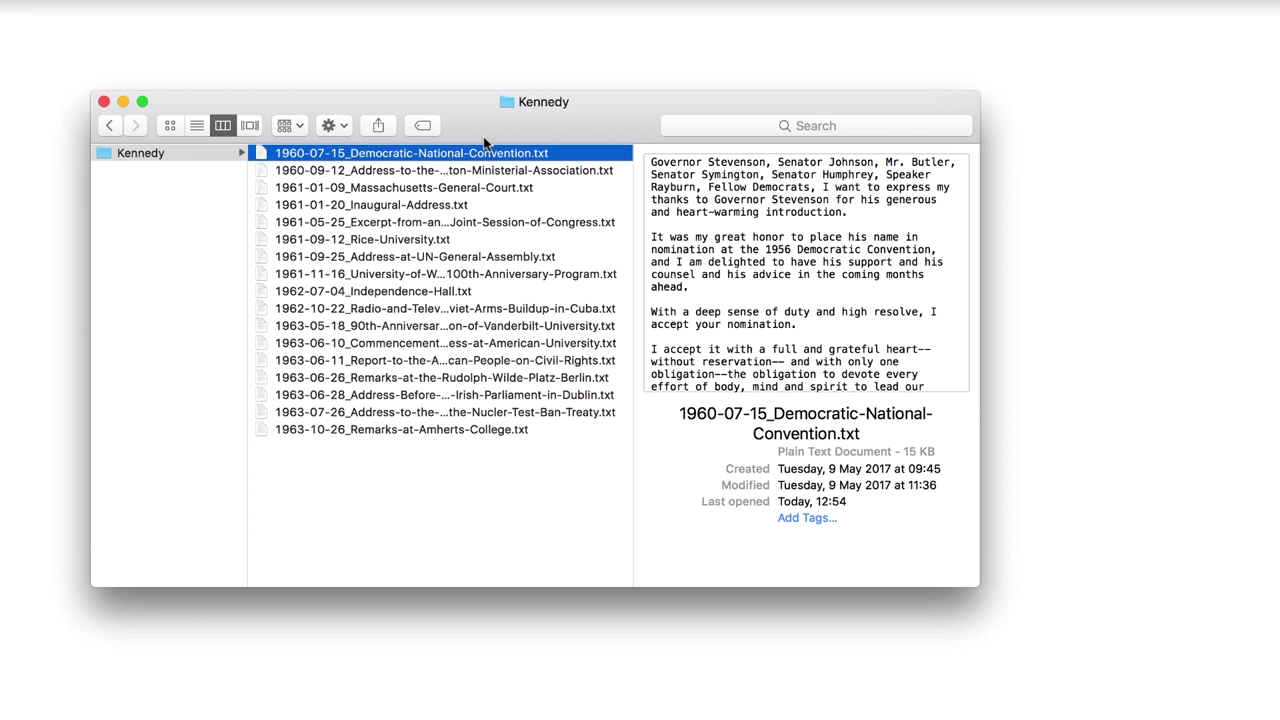
{"action": "double_click", "coordinate": [480, 155]}
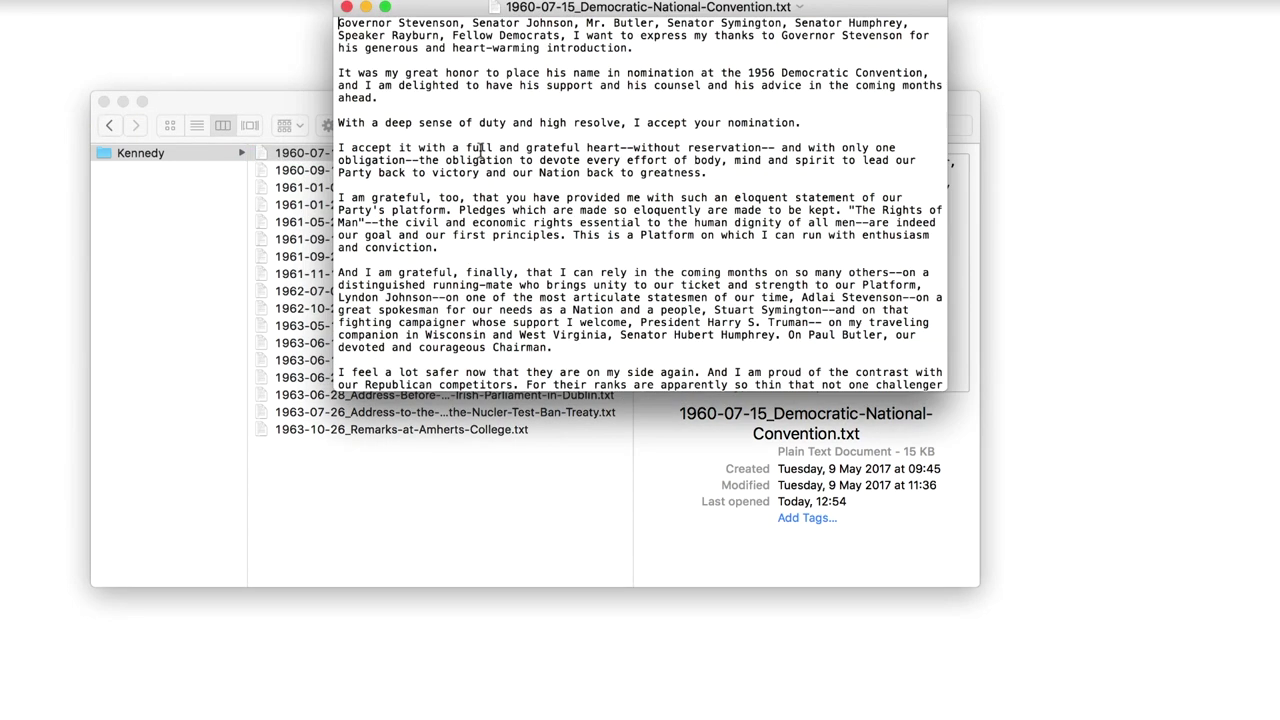
{"action": "left_click_drag", "start_coordinate": [597, 10], "coordinate": [615, 148]}
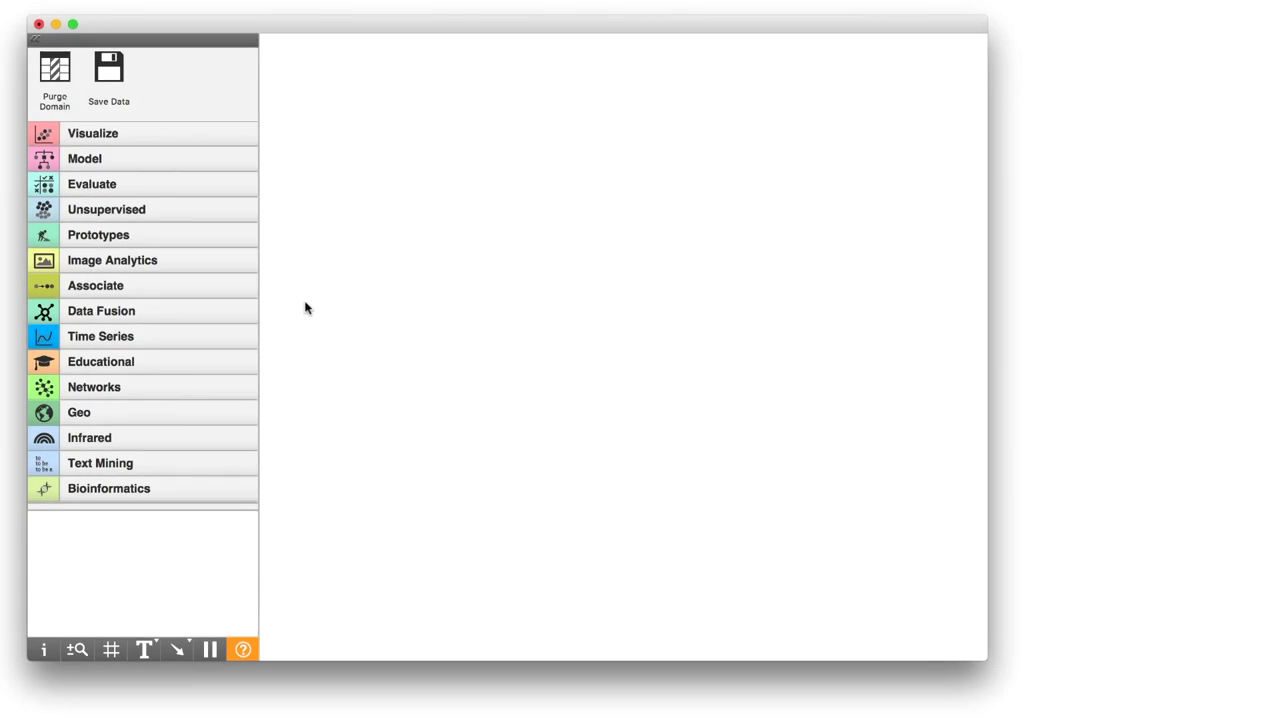
Add an Import Documents widget from Text Mining and set its source folder to Kennedy.
{"action": "left_click", "coordinate": [174, 462]}
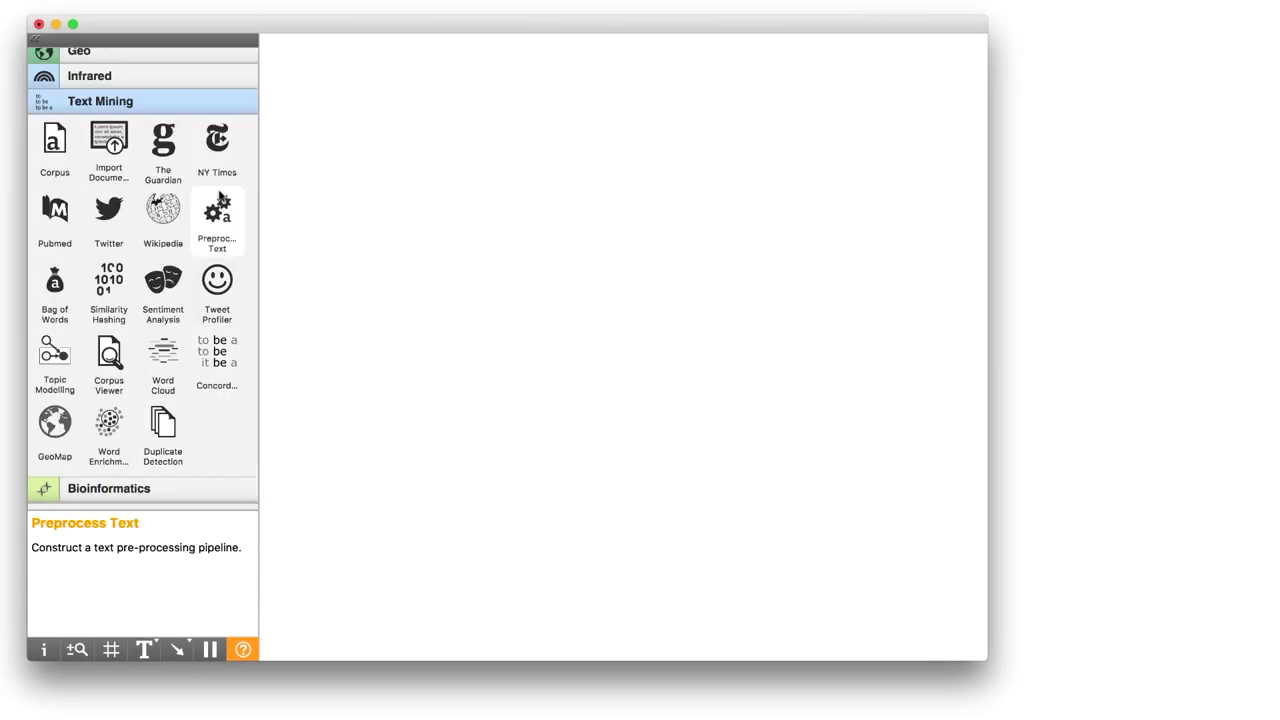
{"action": "left_click_drag", "start_coordinate": [109, 145], "coordinate": [401, 128]}
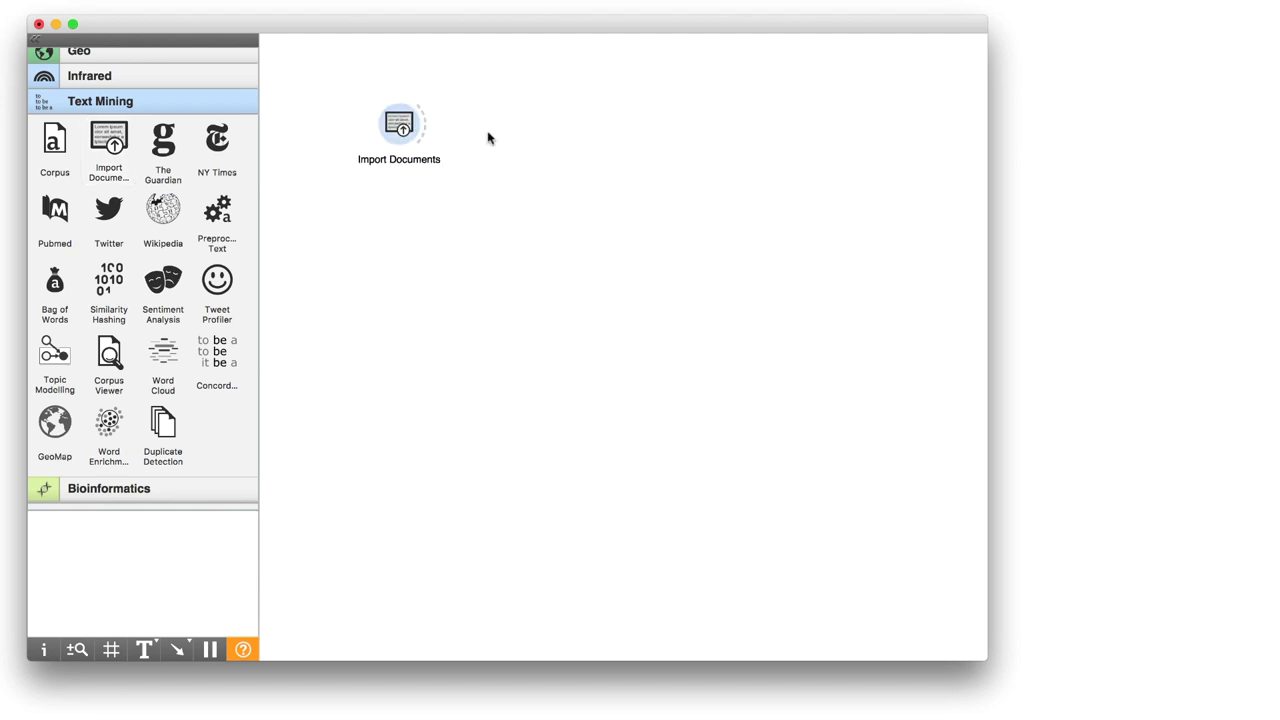
{"action": "double_click", "coordinate": [412, 128]}
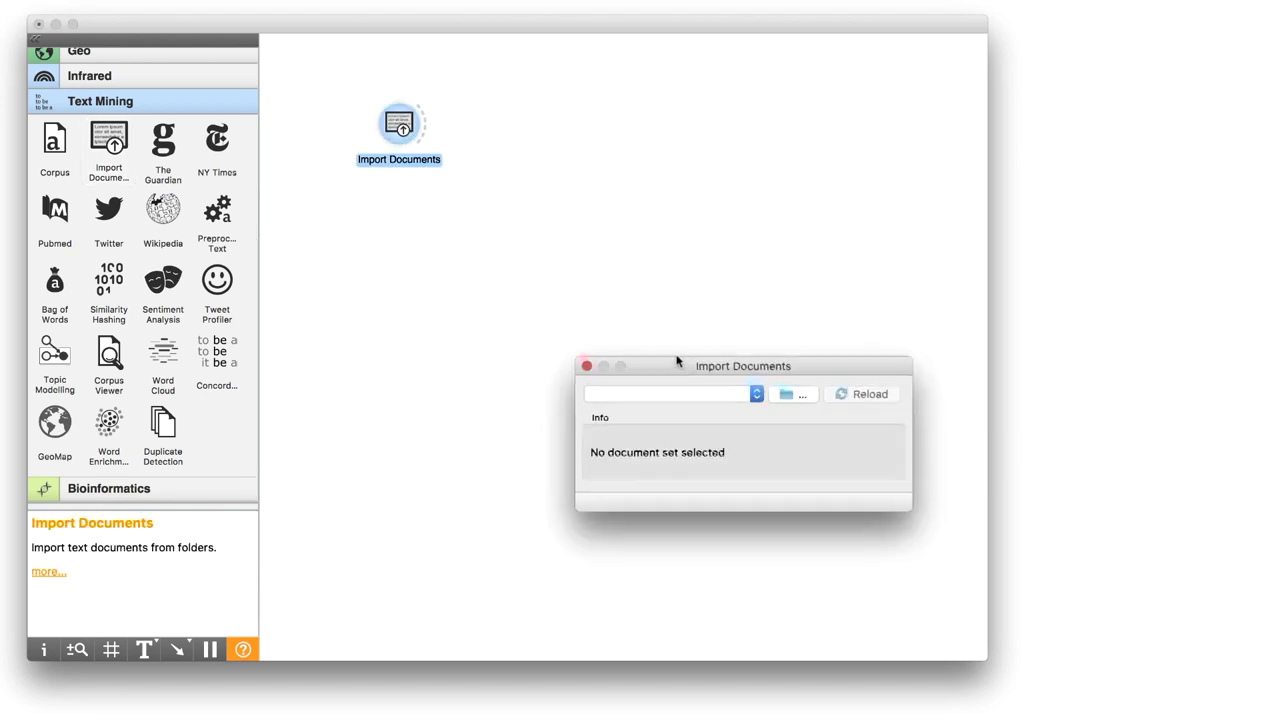
{"action": "left_click_drag", "start_coordinate": [680, 367], "coordinate": [584, 181]}
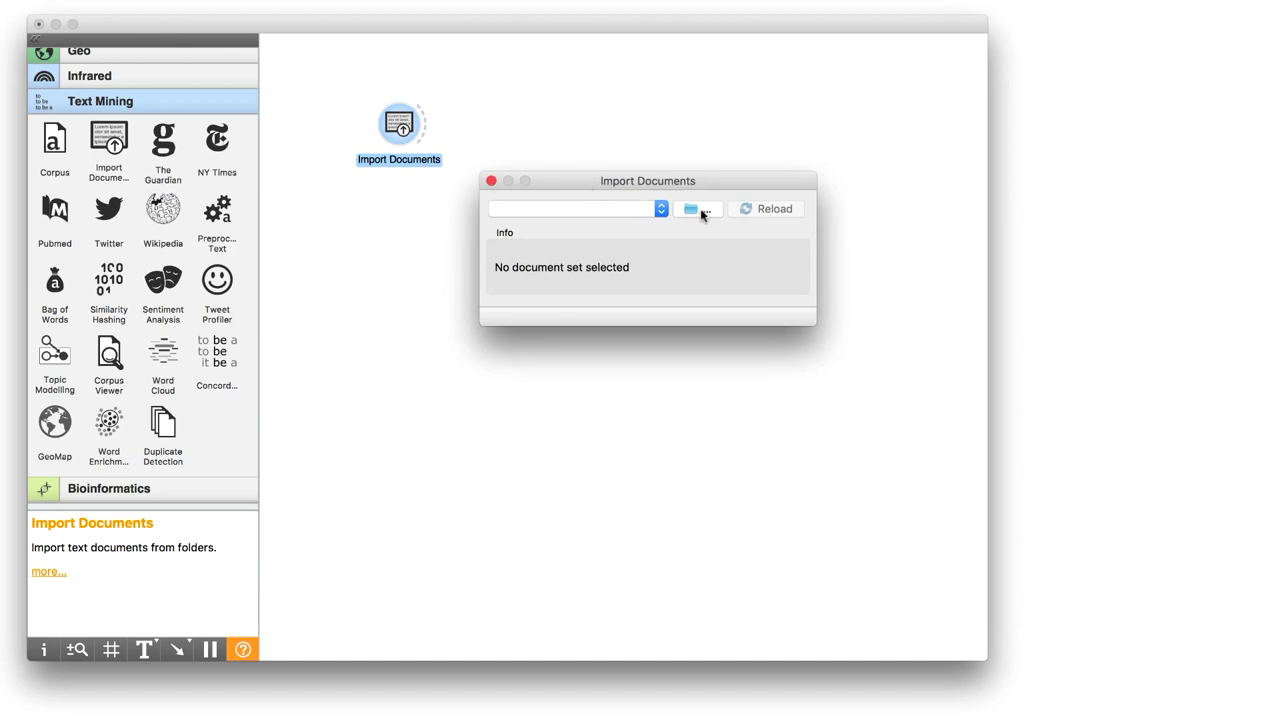
{"action": "left_click", "coordinate": [700, 210]}
{"action": "left_click", "coordinate": [508, 205]}
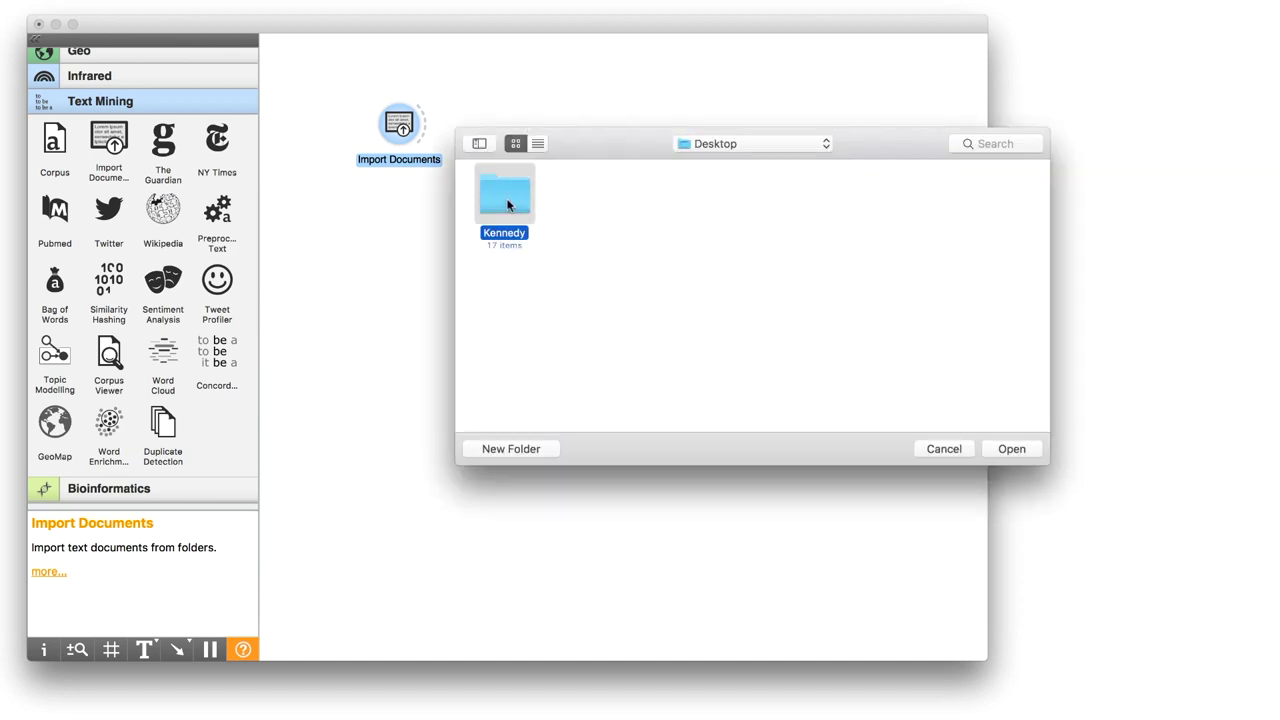
{"action": "left_click", "coordinate": [1022, 455]}
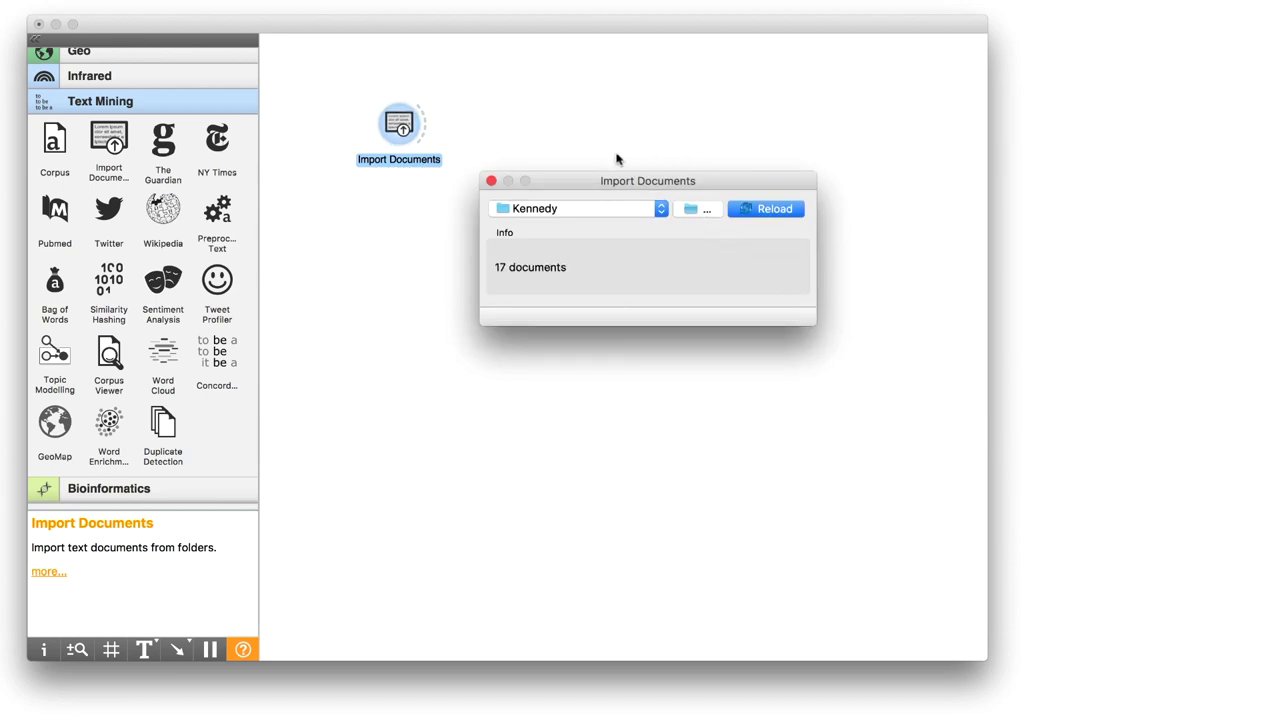
Link a Corpus Viewer to Import Documents and browse the imported speeches.
{"action": "left_click", "coordinate": [493, 182]}
{"action": "left_click_drag", "start_coordinate": [428, 114], "coordinate": [516, 140]}
{"action": "type", "text": "view"}
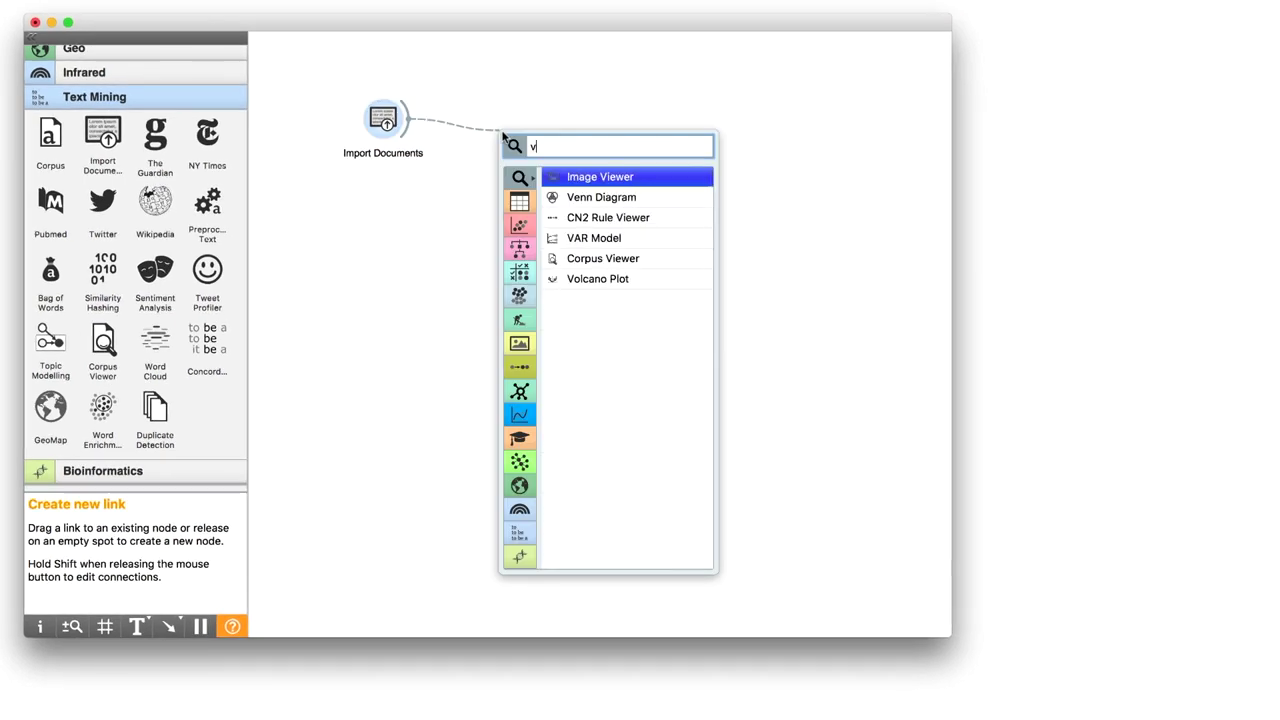
{"action": "key", "text": "Down"}
{"action": "key", "text": "Down"}
{"action": "key", "text": "Return"}
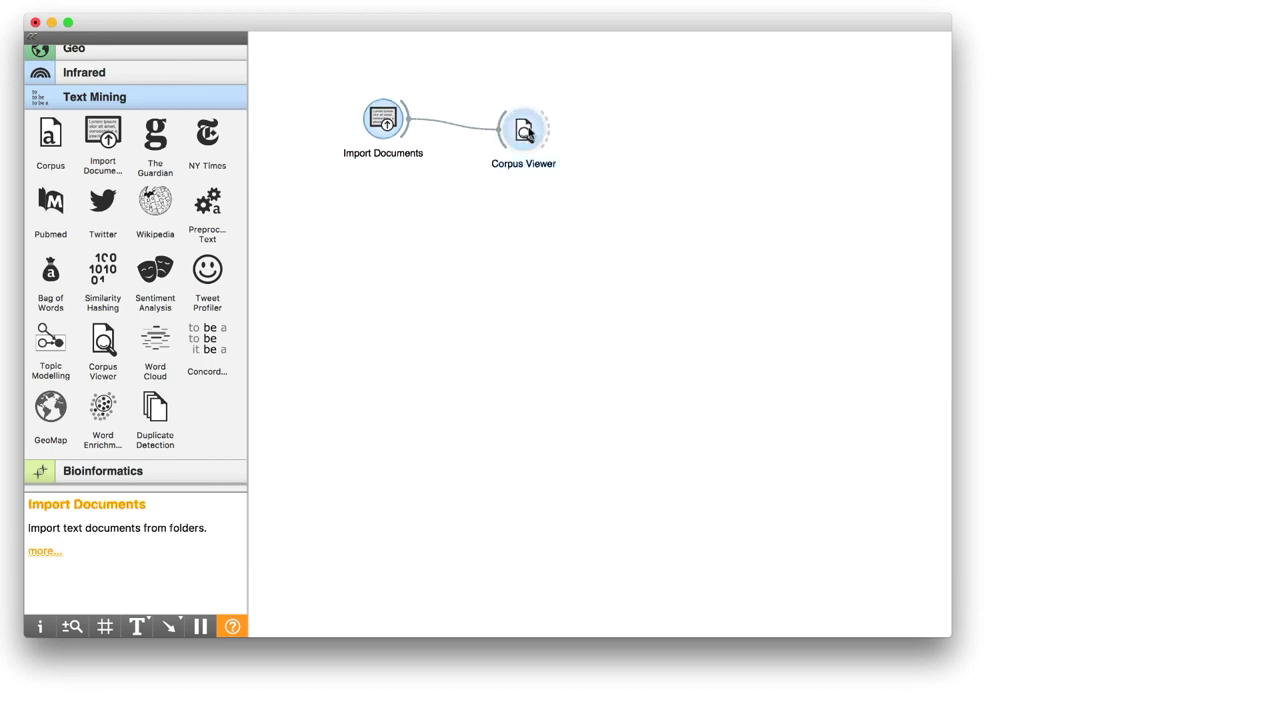
{"action": "double_click", "coordinate": [525, 130]}
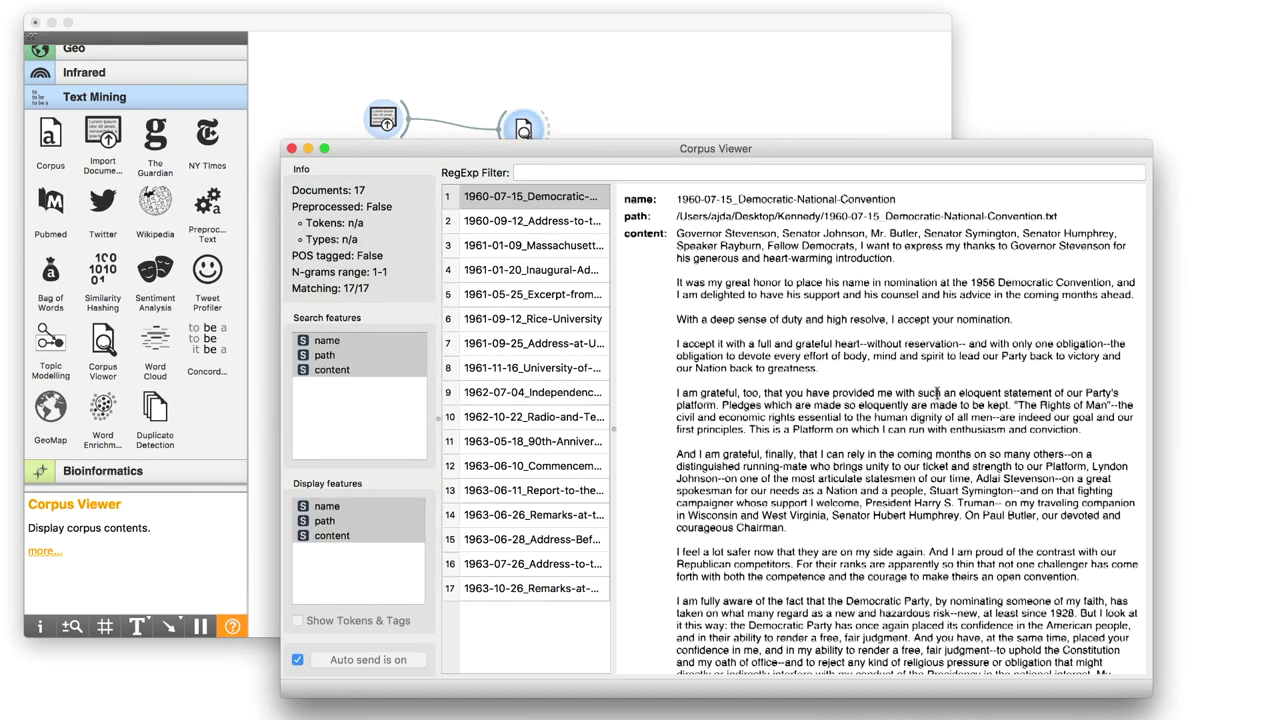
{"action": "scroll", "coordinate": [935, 398], "scroll_direction": "down", "scroll_amount": 5}
{"action": "scroll", "coordinate": [937, 392], "scroll_direction": "up", "scroll_amount": 5}
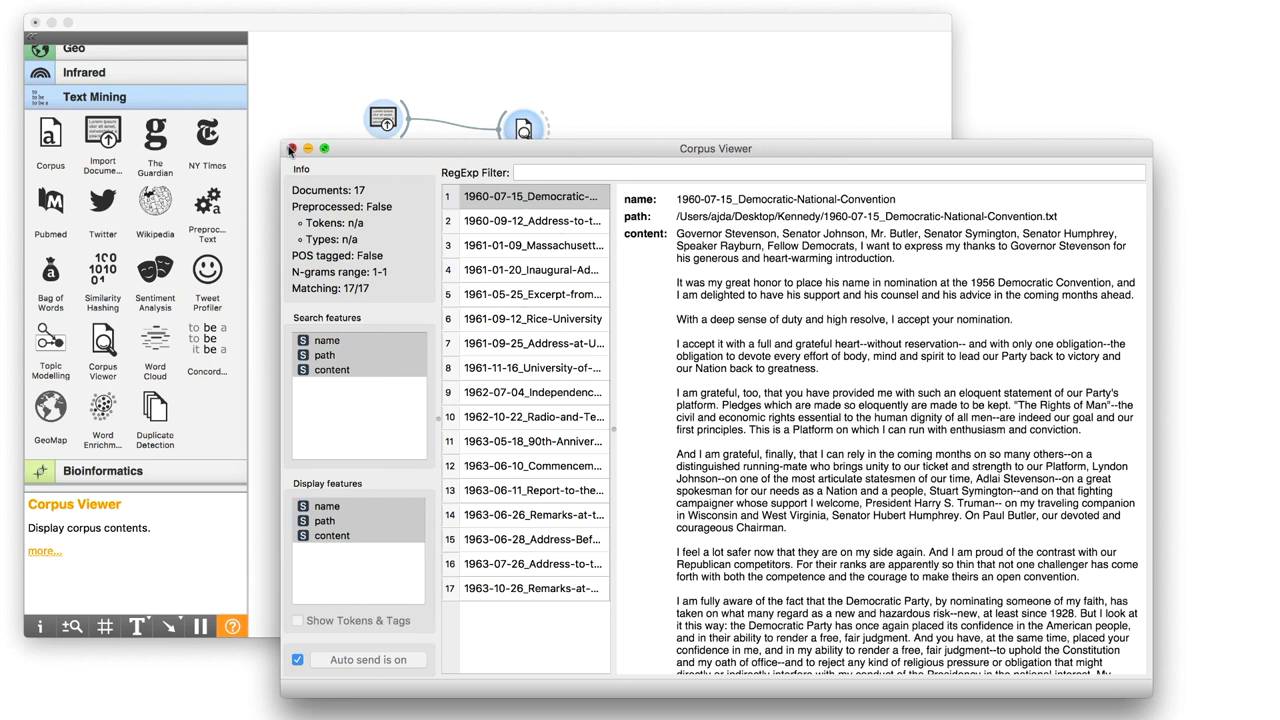
{"action": "left_click", "coordinate": [290, 149]}
Chain Preprocess Text, Bag of Words, Distances and Hierarchical Clustering after Import Documents.
{"action": "left_click_drag", "start_coordinate": [414, 128], "coordinate": [470, 234]}
{"action": "type", "text": "pre"}
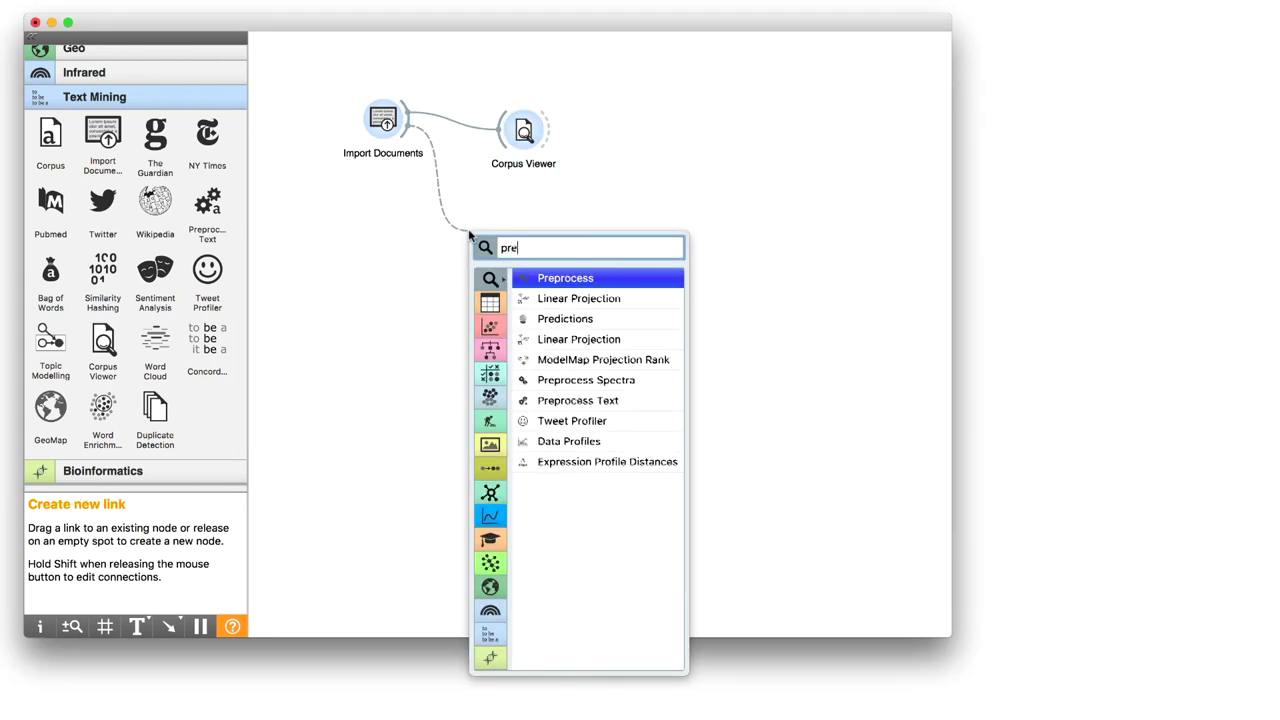
{"action": "type", "text": "d"}
{"action": "key", "text": "Escape"}
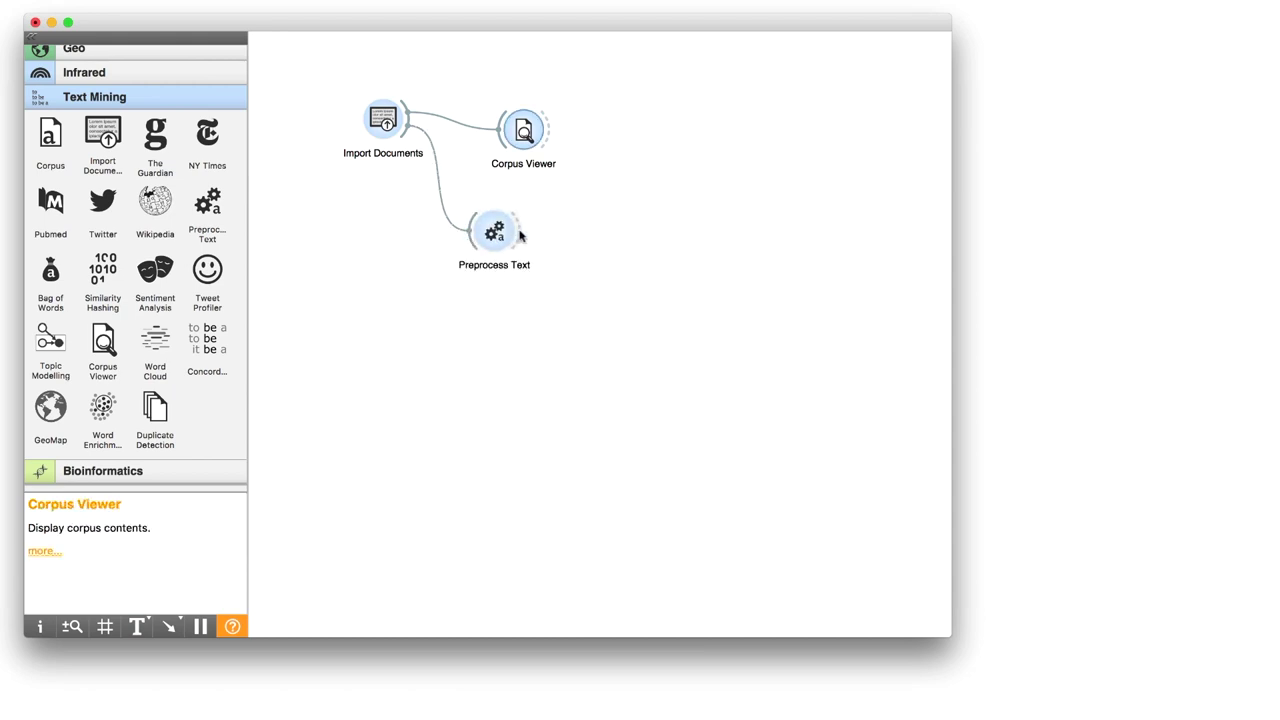
{"action": "left_click_drag", "start_coordinate": [518, 232], "coordinate": [762, 230]}
{"action": "type", "text": "bag"}
{"action": "key", "text": "Return"}
{"action": "type", "text": "dist"}
{"action": "key", "text": "Down"}
{"action": "key", "text": "Return"}
{"action": "type", "text": "hier"}
{"action": "key", "text": "Return"}
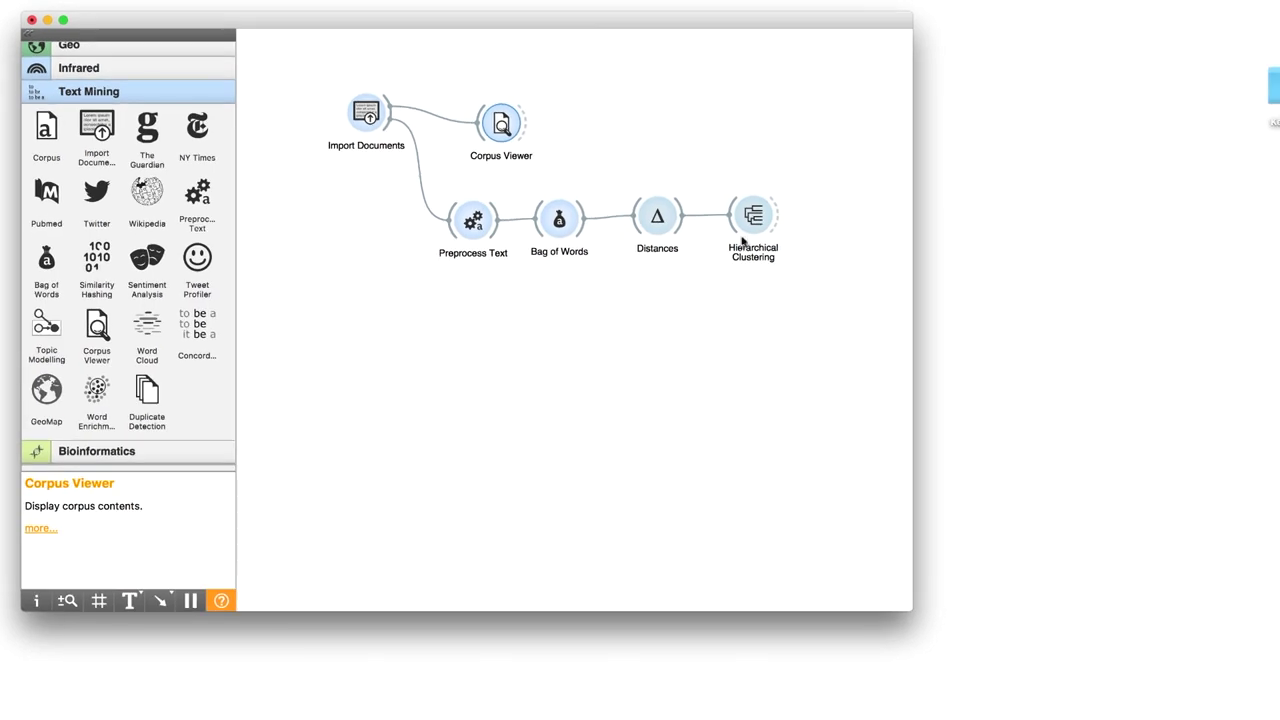
Set the dendrogram annotation to name and cut it into two clusters at 88.5% height.
{"action": "double_click", "coordinate": [750, 225]}
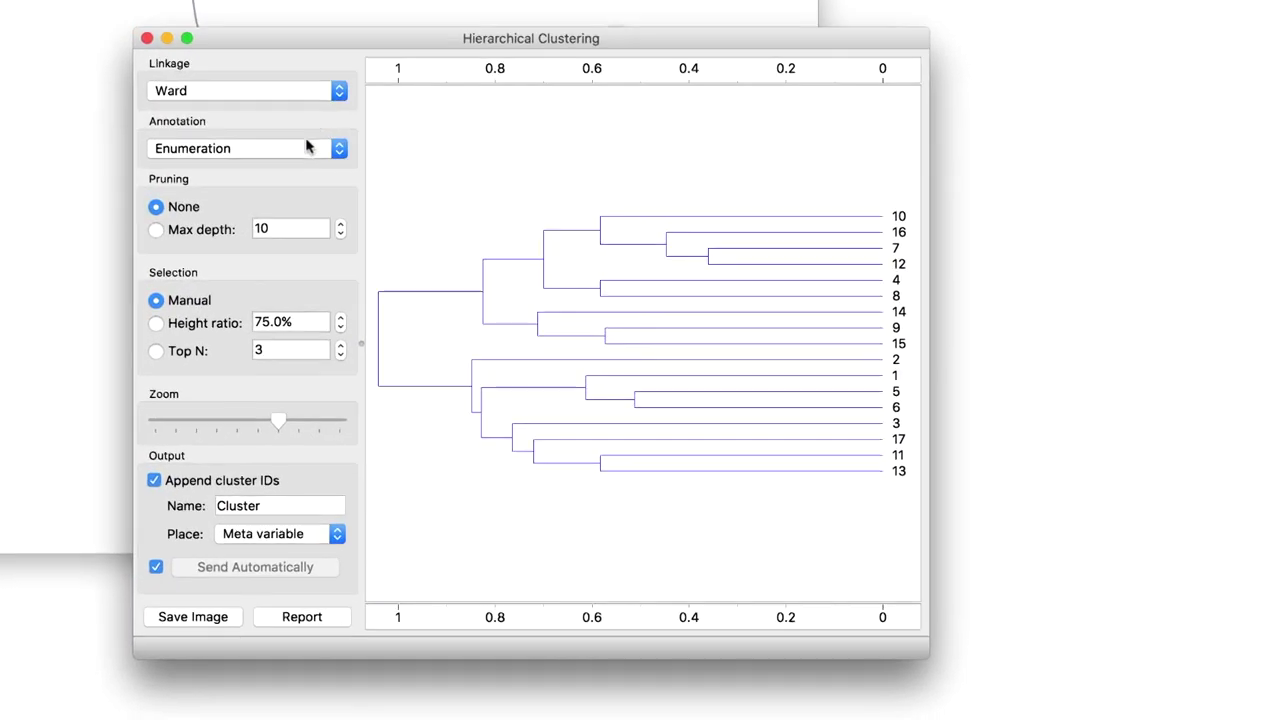
{"action": "left_click", "coordinate": [283, 150]}
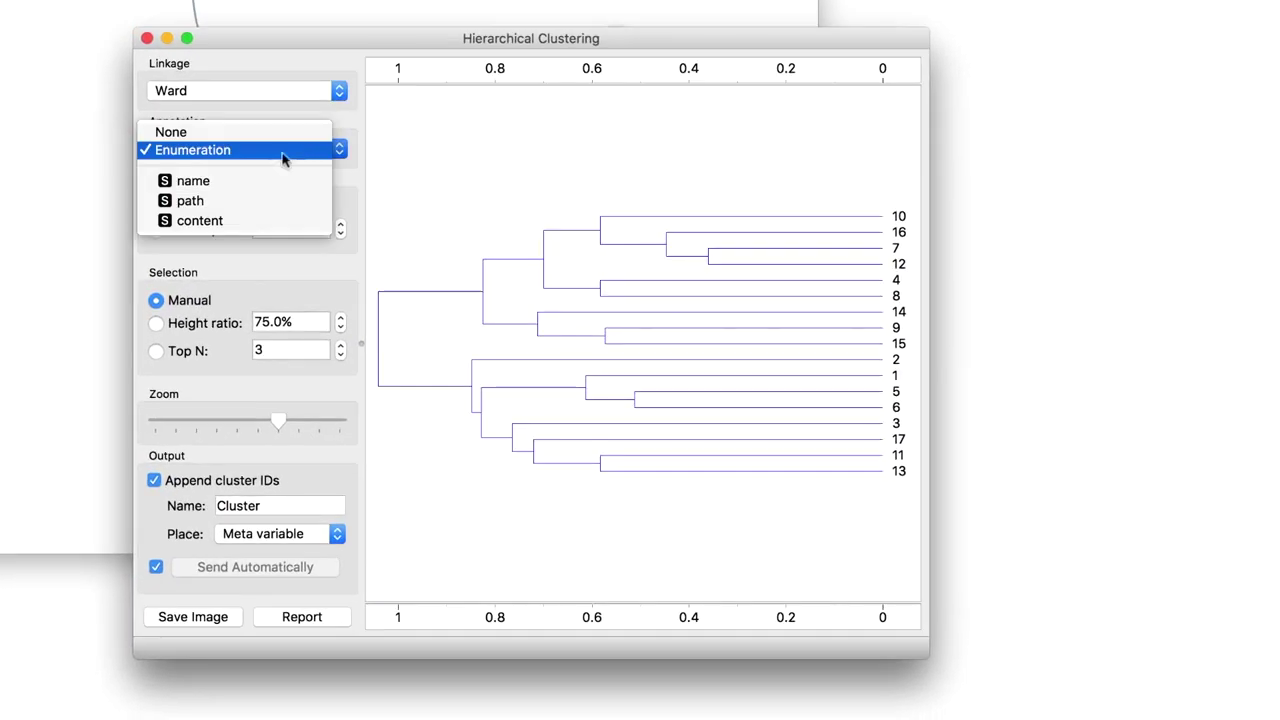
{"action": "left_click", "coordinate": [241, 183]}
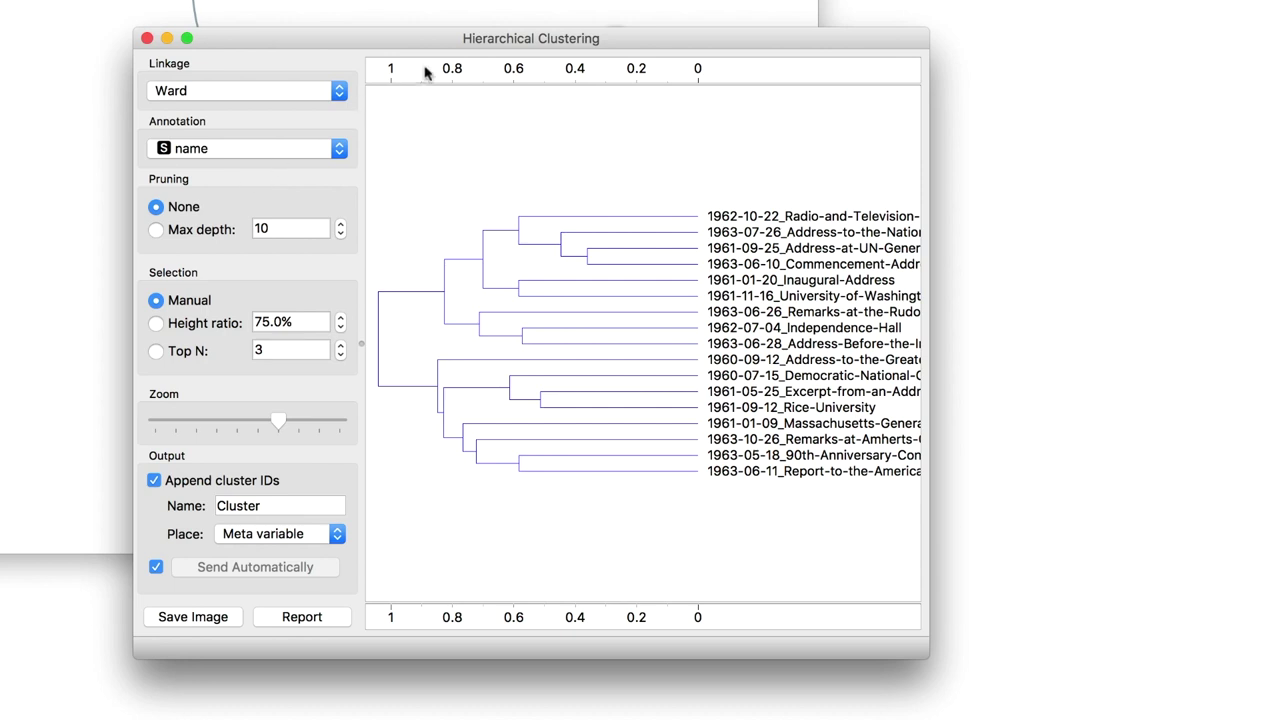
{"action": "left_click", "coordinate": [415, 70]}
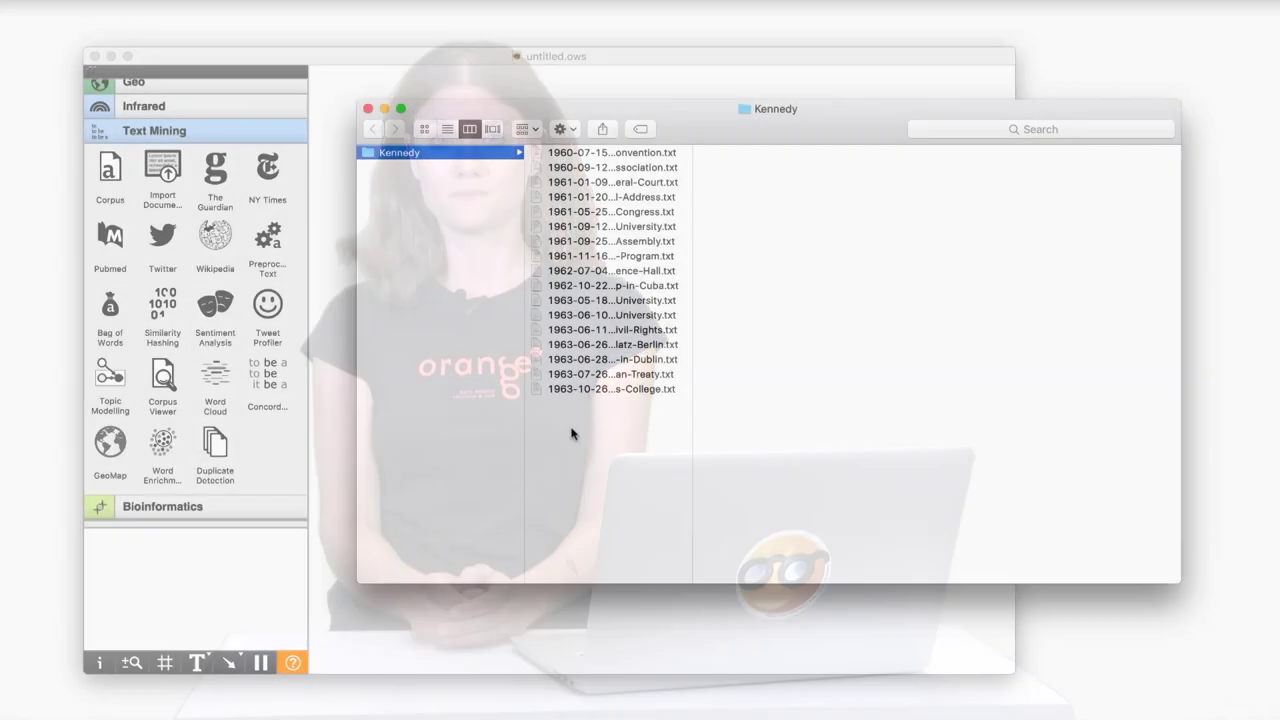
Create two new subfolders in Kennedy named pre-1962 and post-1962.
{"action": "right_click", "coordinate": [563, 430]}
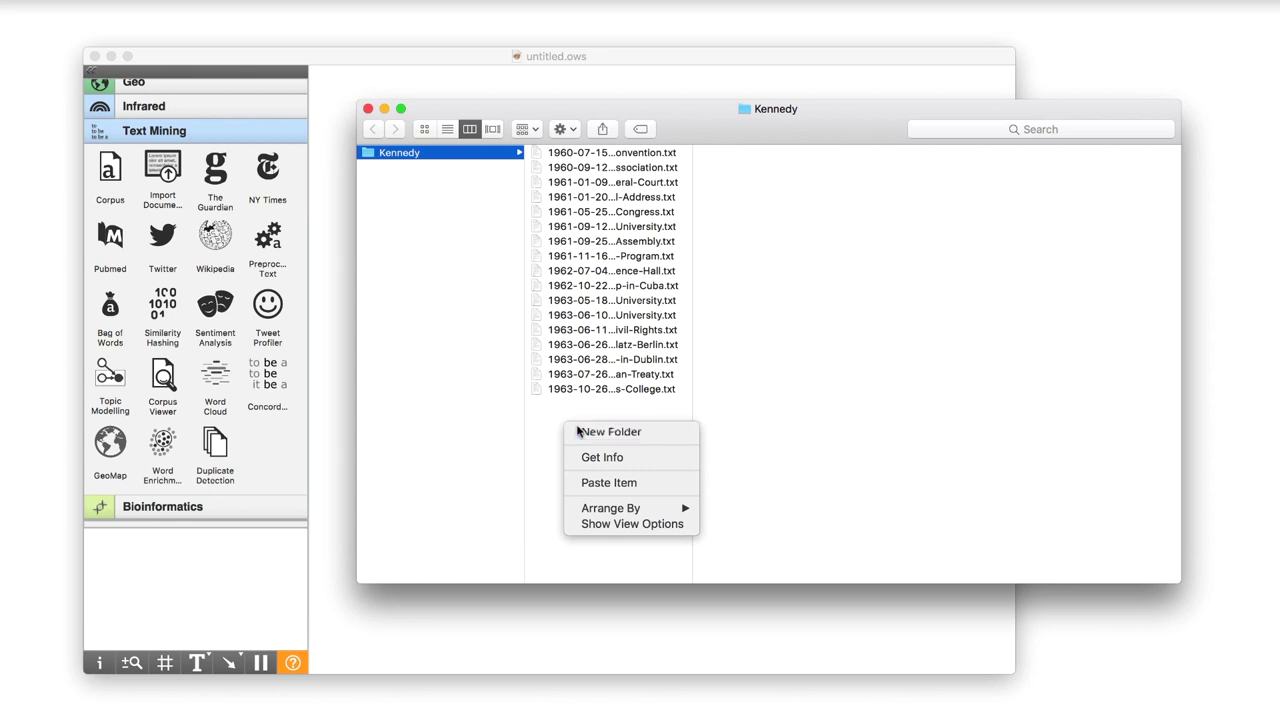
{"action": "left_click", "coordinate": [578, 431]}
{"action": "type", "text": "pre-"}
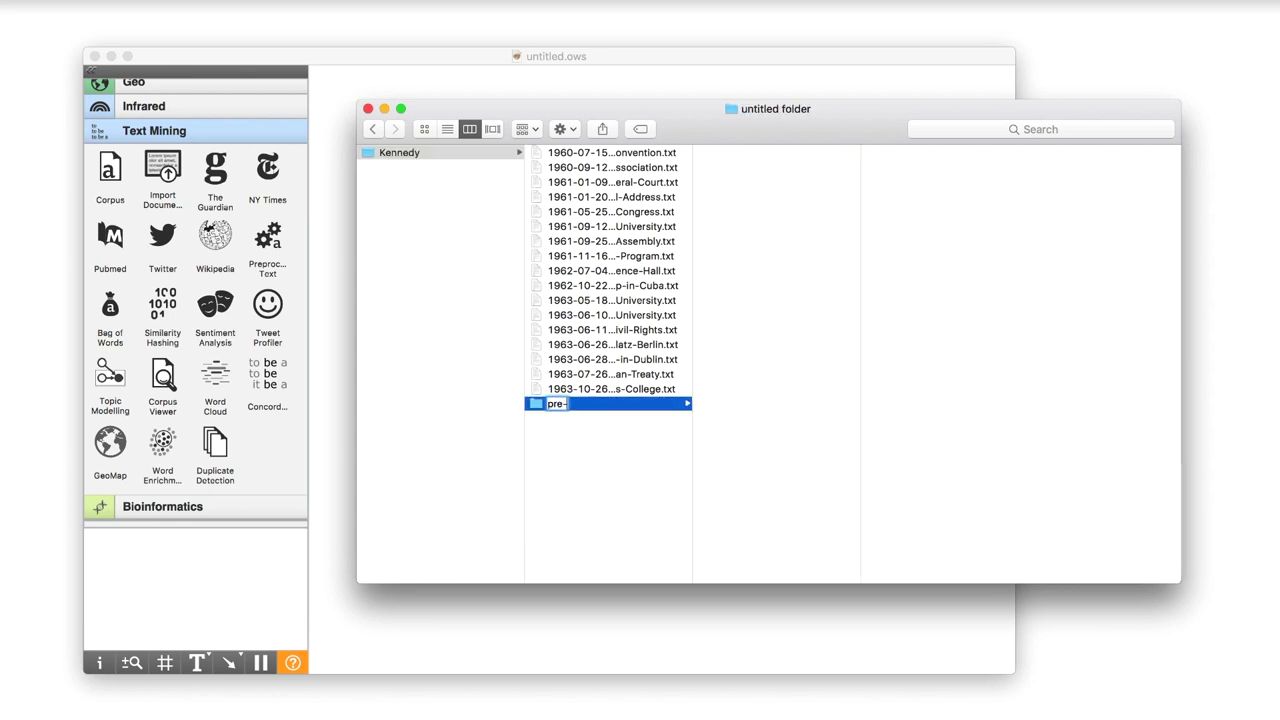
{"action": "type", "text": "1962"}
{"action": "key", "text": "Return"}
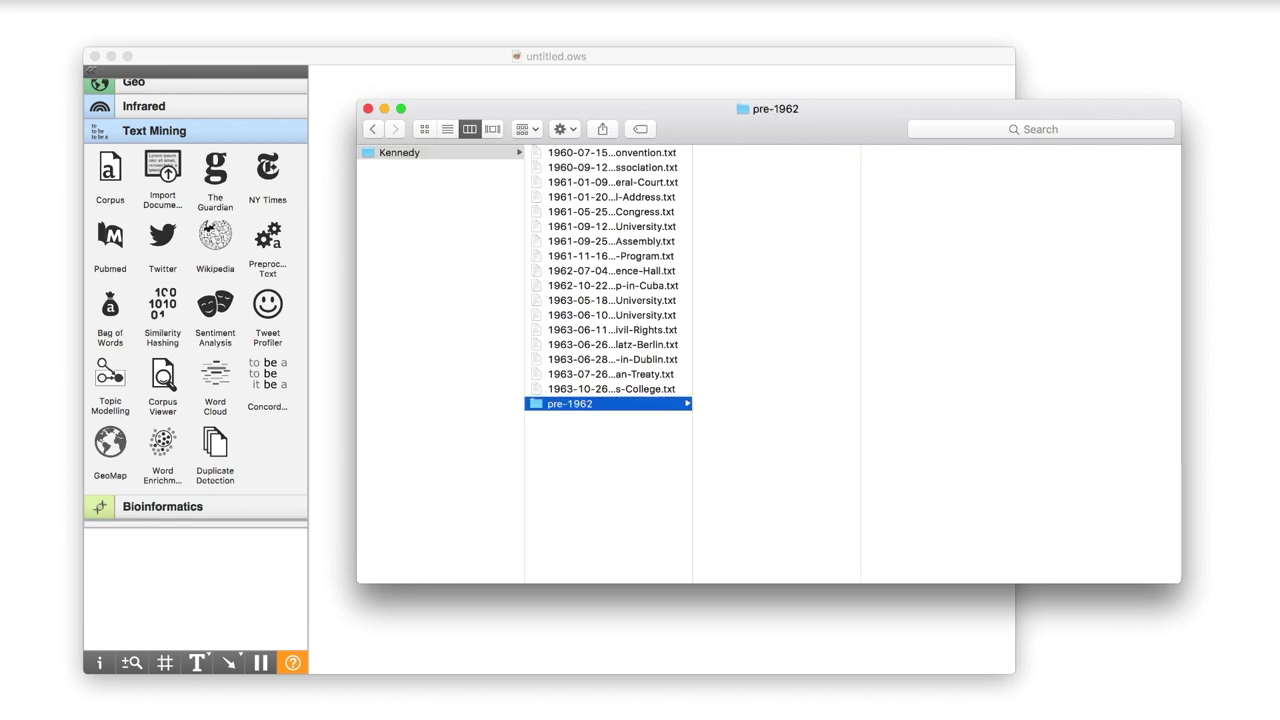
{"action": "right_click", "coordinate": [578, 441]}
{"action": "left_click", "coordinate": [600, 444]}
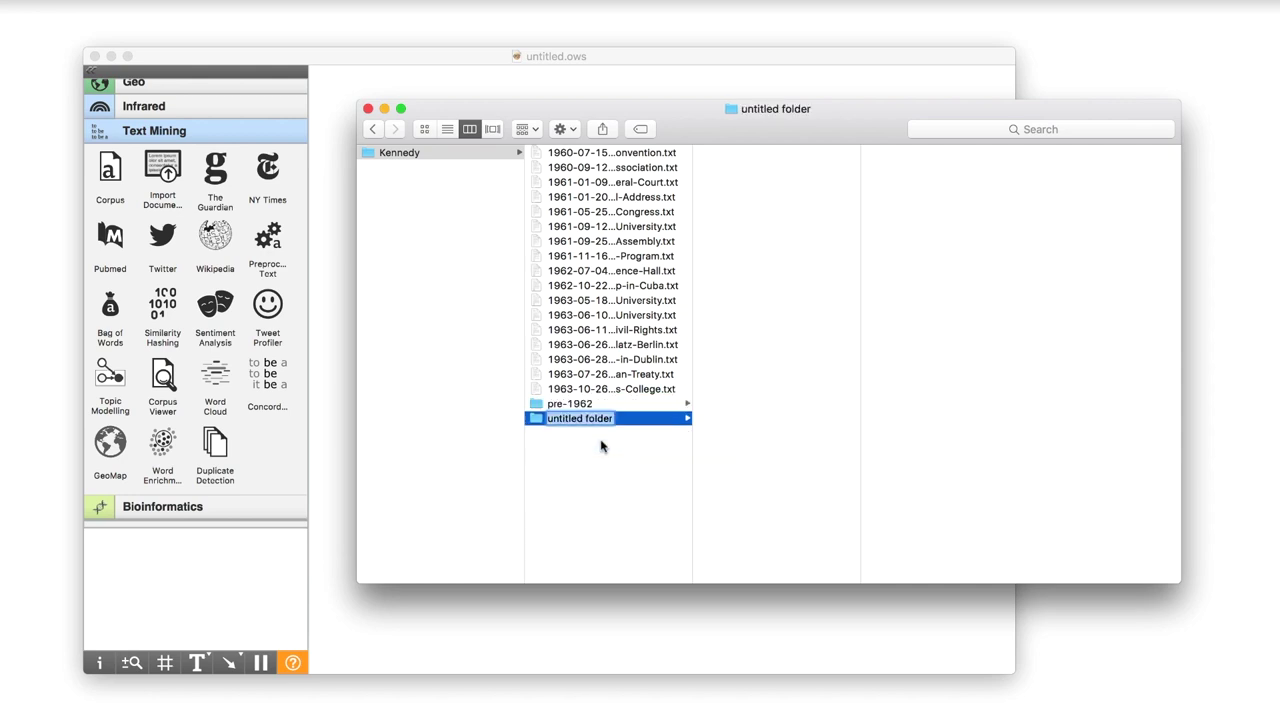
{"action": "type", "text": "post-1962"}
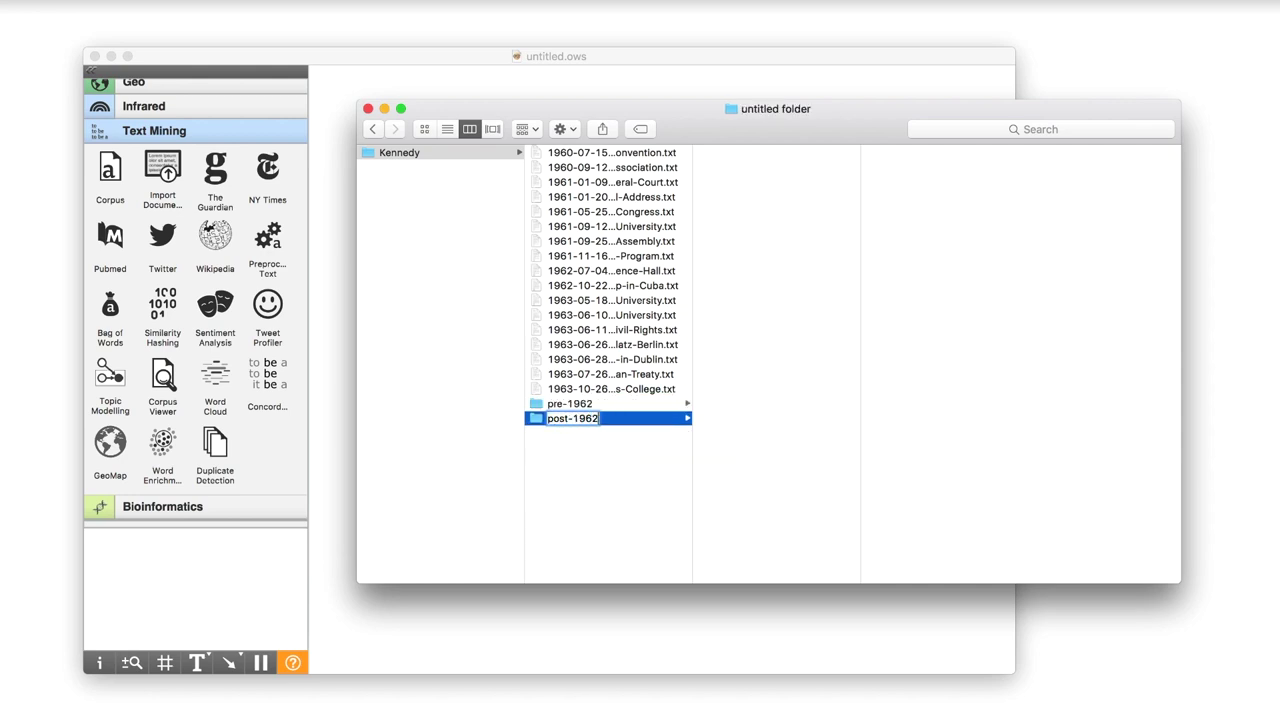
{"action": "key", "text": "Return"}
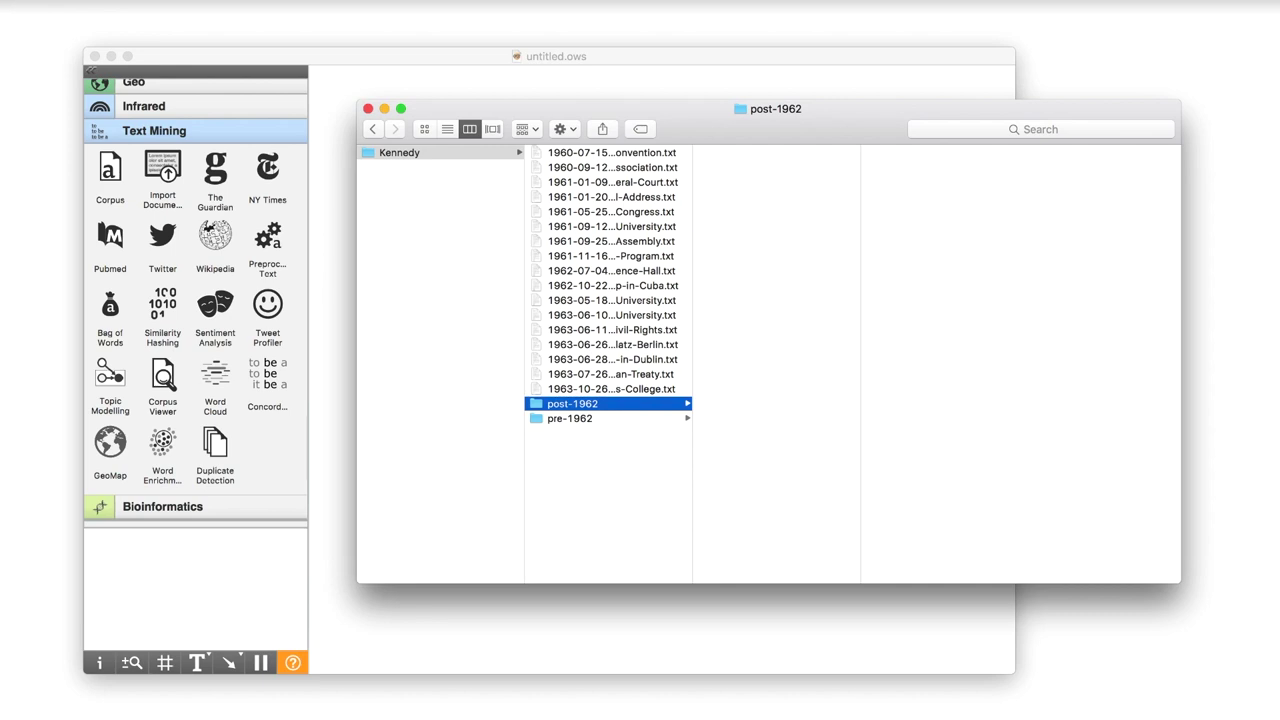
Move the eight 1960–61 speeches into pre-1962 and the nine 1962–63 speeches into post-1962.
{"action": "left_click", "coordinate": [603, 155]}
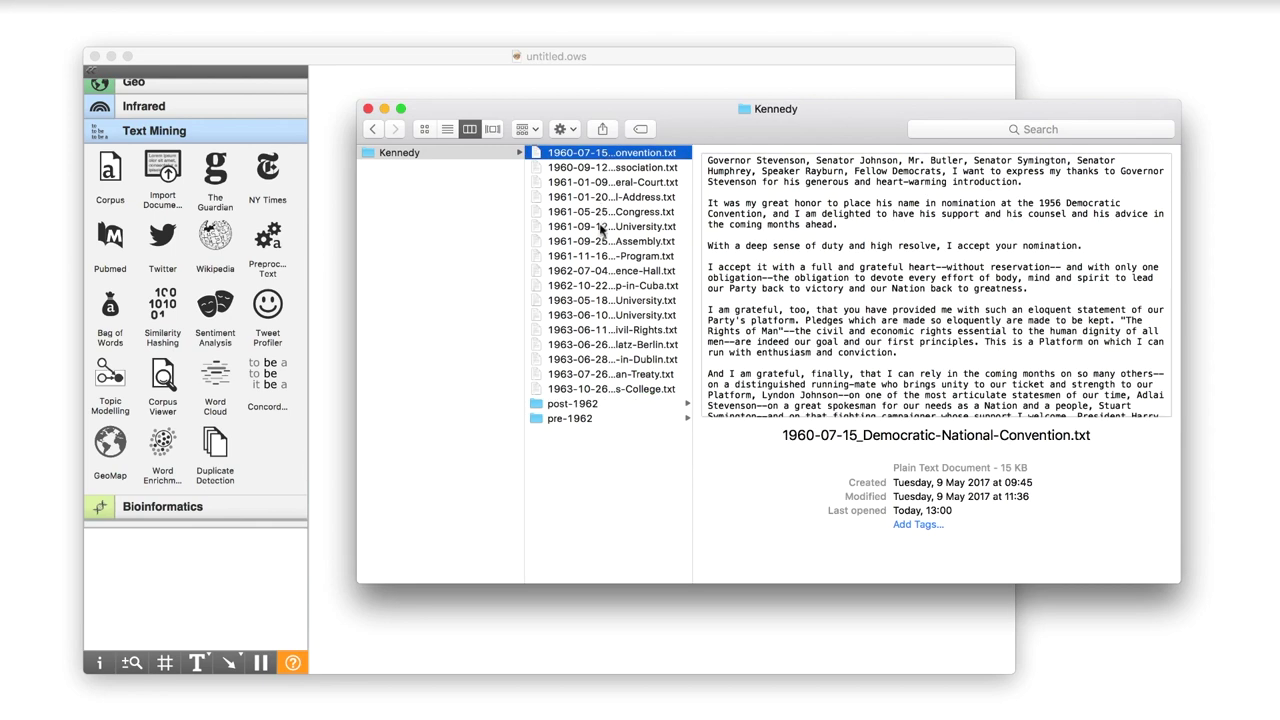
{"action": "left_click", "coordinate": [600, 257], "text": "shift"}
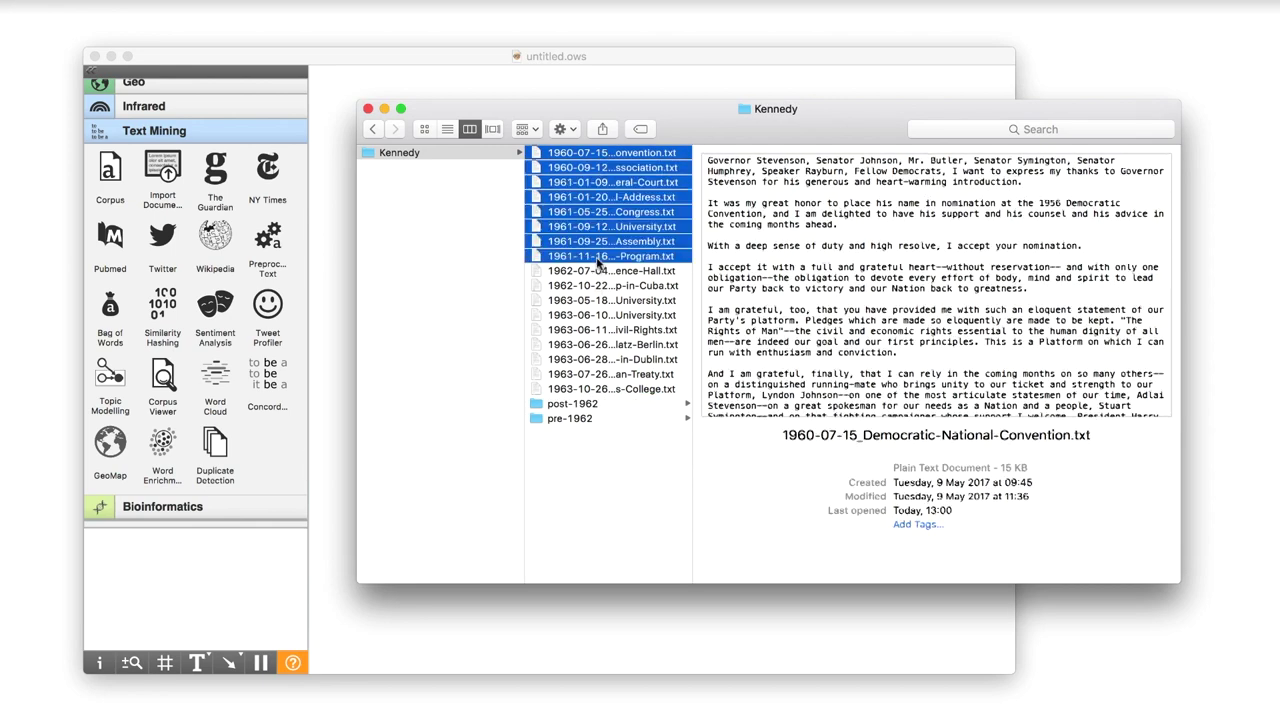
{"action": "left_click_drag", "start_coordinate": [572, 200], "coordinate": [575, 420]}
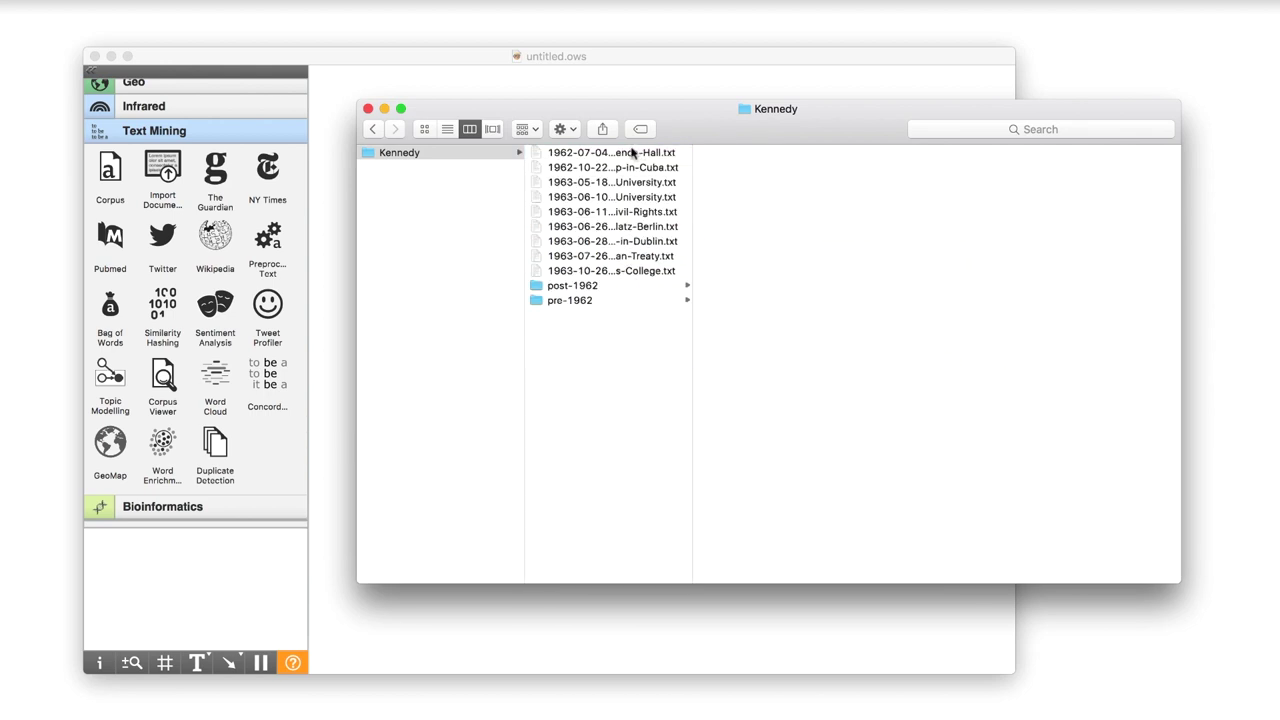
{"action": "left_click", "coordinate": [633, 153]}
{"action": "left_click", "coordinate": [632, 270], "text": "shift"}
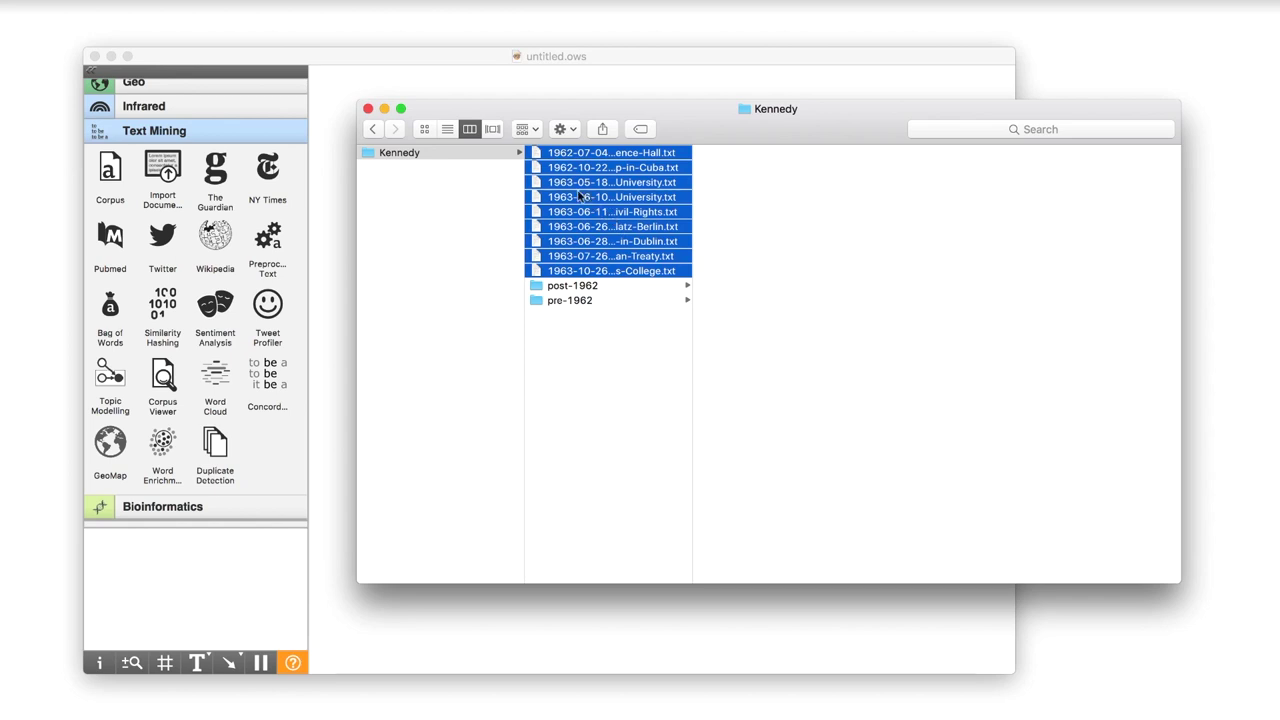
{"action": "left_click_drag", "start_coordinate": [580, 196], "coordinate": [597, 283]}
{"action": "left_click", "coordinate": [590, 155]}
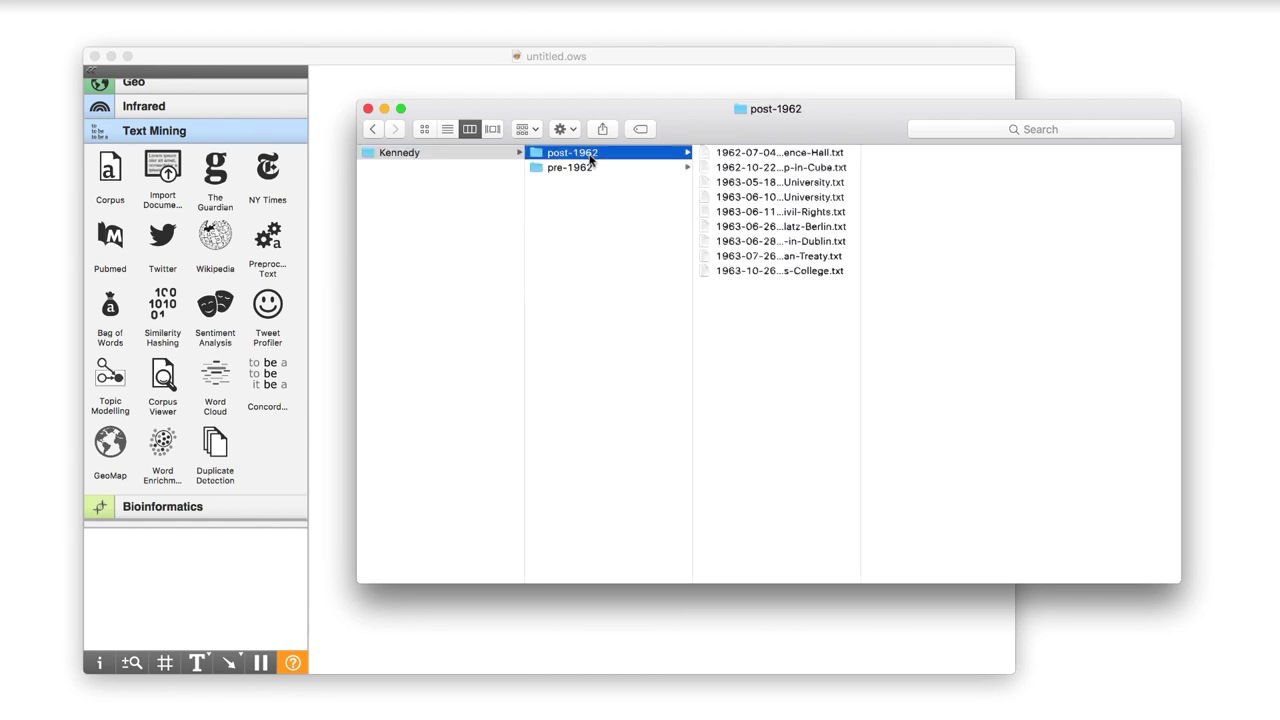
Reload Import Documents so it reports 17 documents in 2 categories.
{"action": "left_click", "coordinate": [386, 108]}
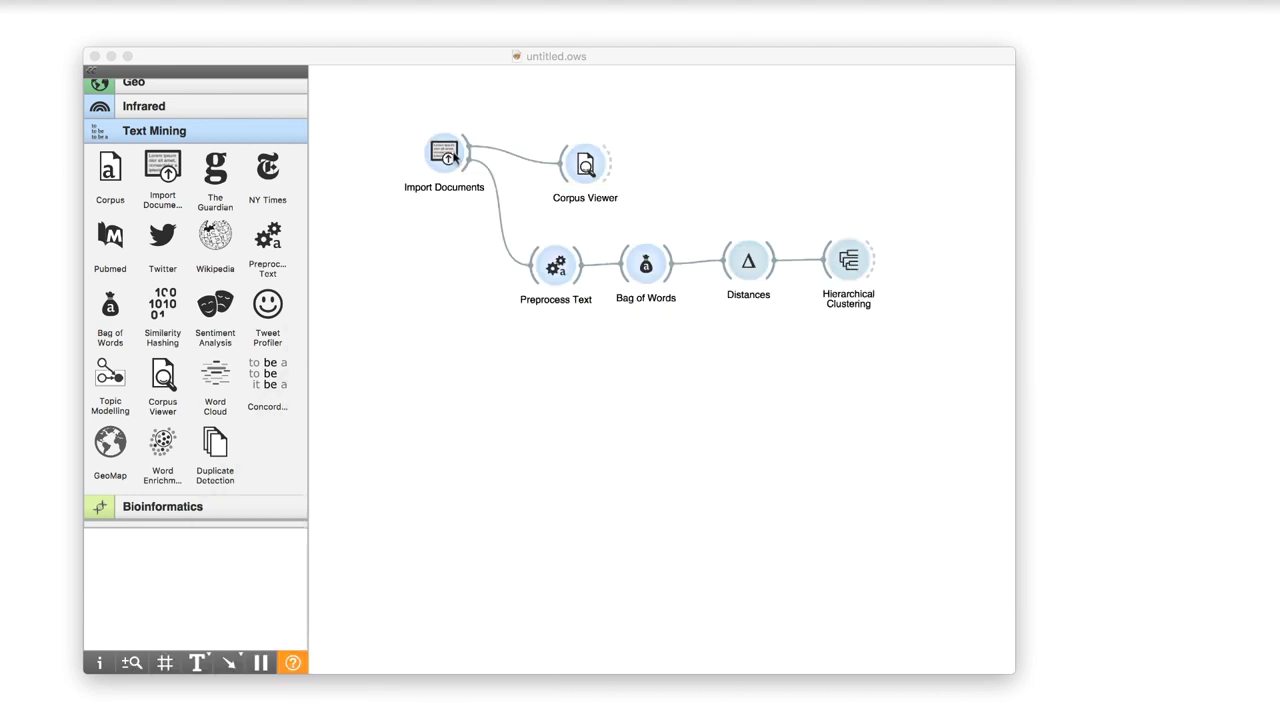
{"action": "double_click", "coordinate": [450, 156]}
{"action": "left_click", "coordinate": [772, 243]}
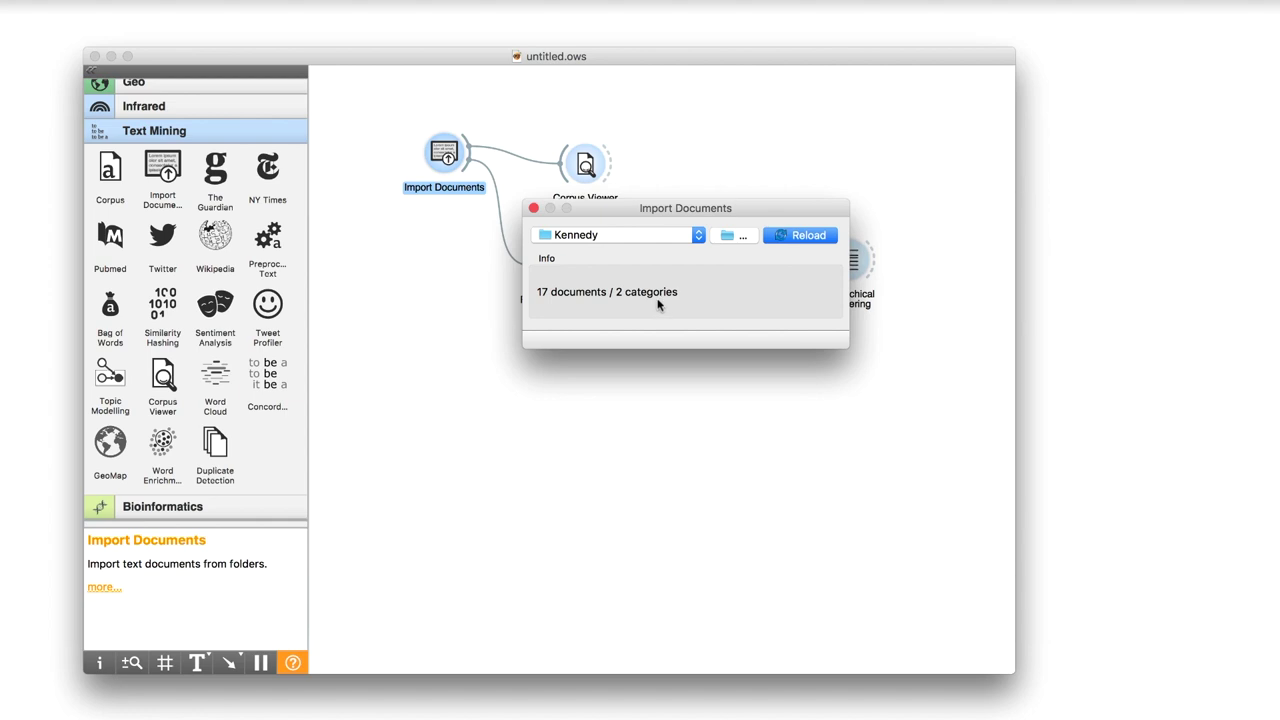
{"action": "left_click", "coordinate": [534, 208]}
Add a Data Table fed by Import Documents.
{"action": "left_click_drag", "start_coordinate": [467, 150], "coordinate": [561, 104]}
{"action": "type", "text": "data"}
{"action": "key", "text": "Return"}
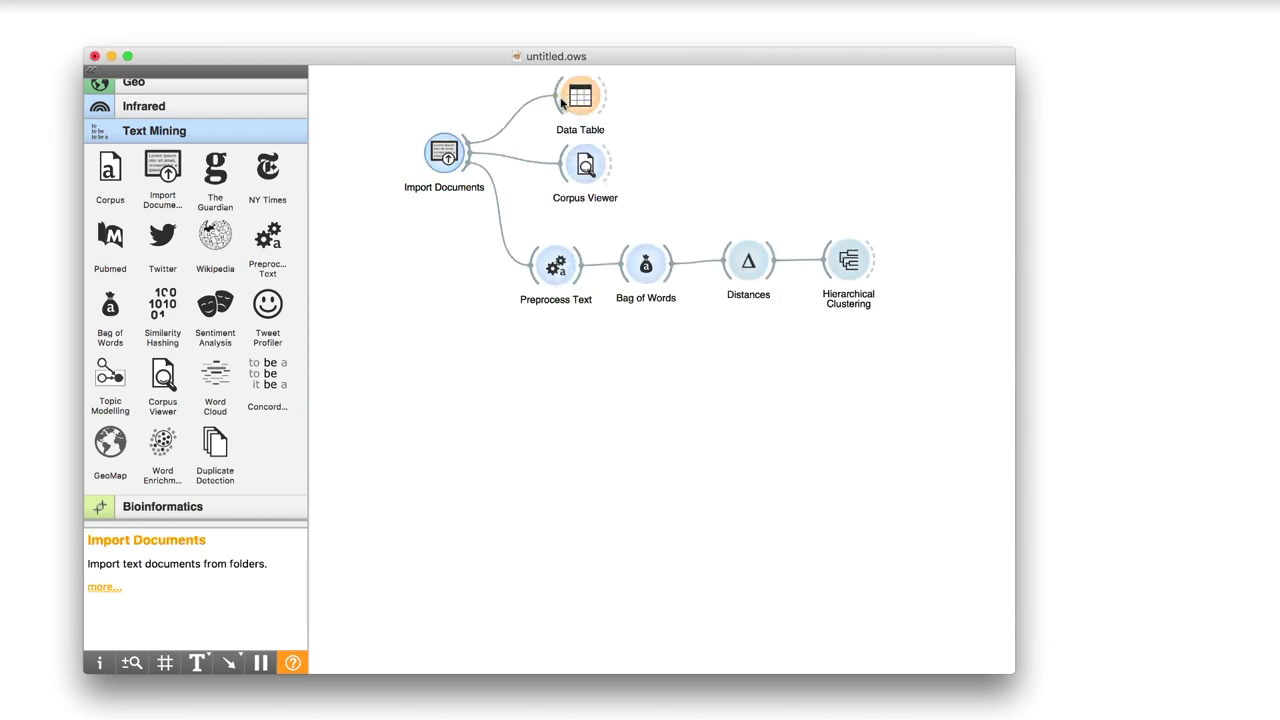
Open the Data Table to view the 17 speeches with their pre-1962/post-1962 category column.
{"action": "double_click", "coordinate": [563, 102]}
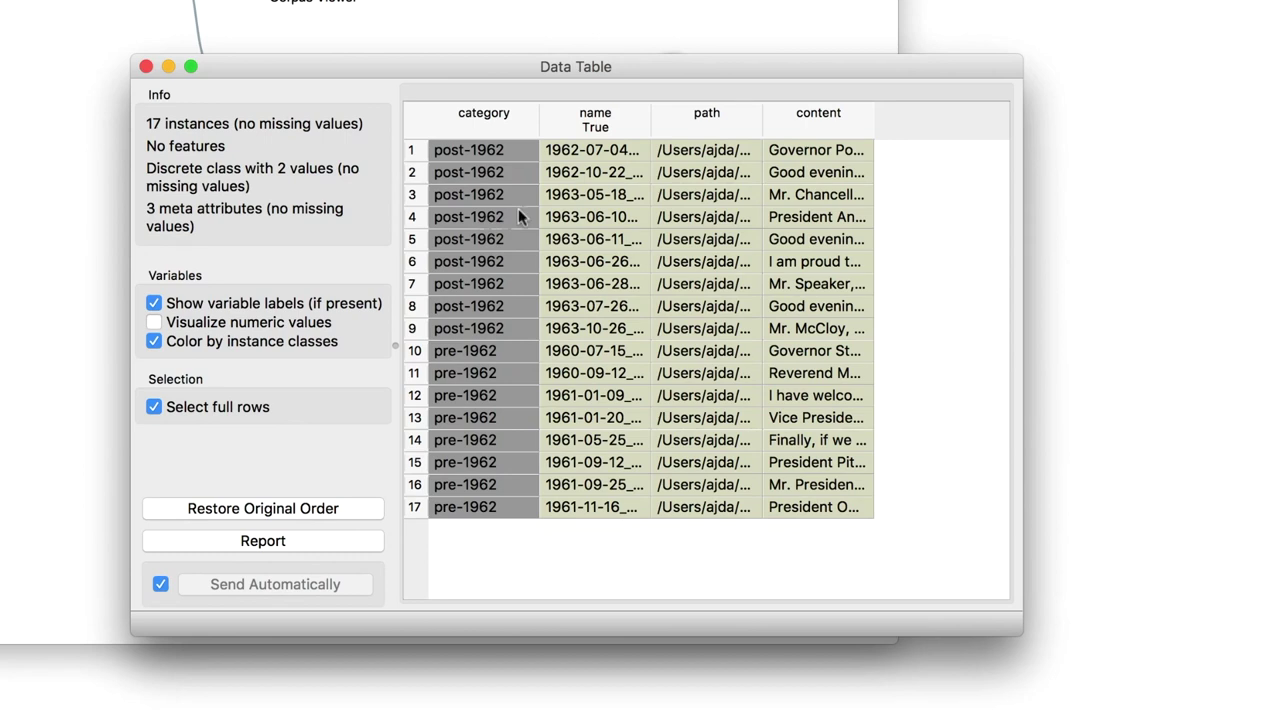